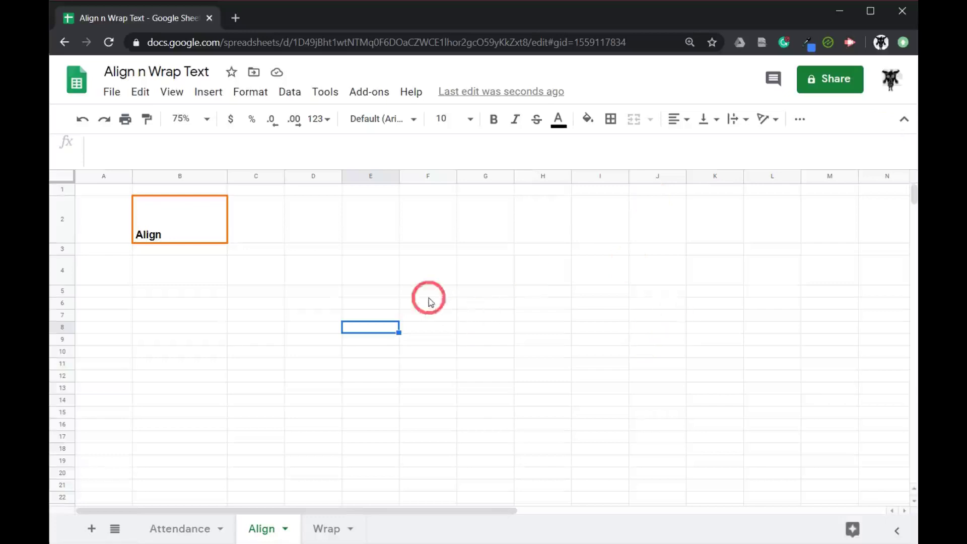
Select cell B2, which holds the bold word 'Align'
left_click(211, 230)
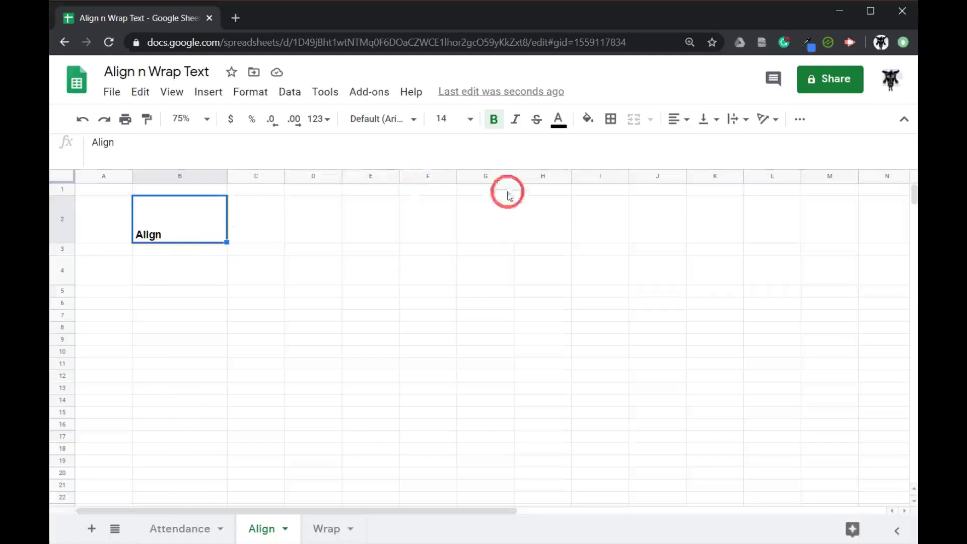
Centre 'Align' in B2 through the Format menu, then right-align it
left_click(262, 94)
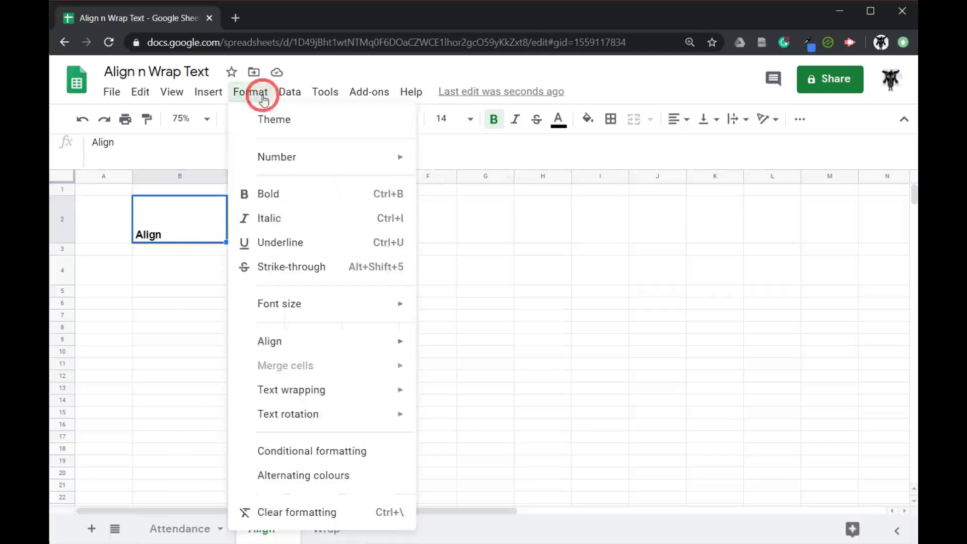
mouse_move(335, 344)
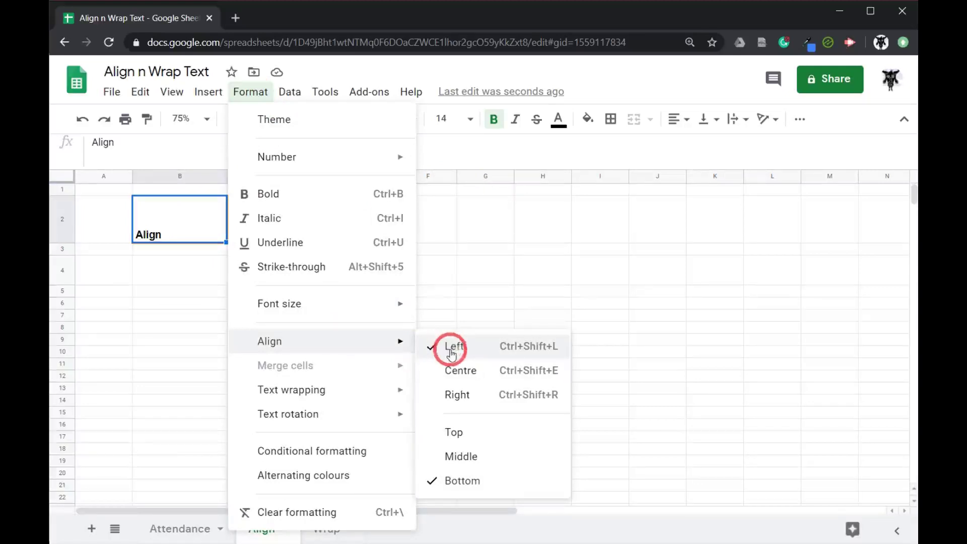
left_click(466, 375)
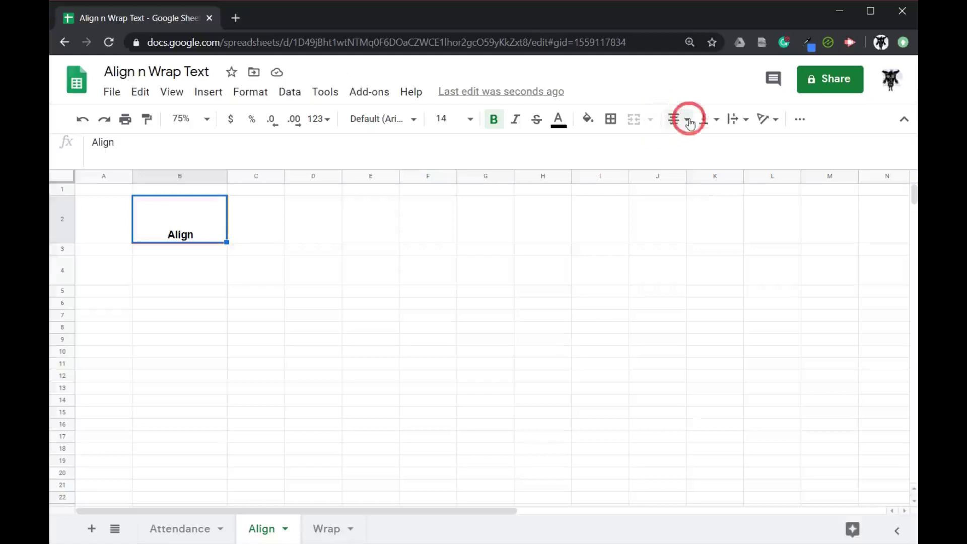
left_click(688, 121)
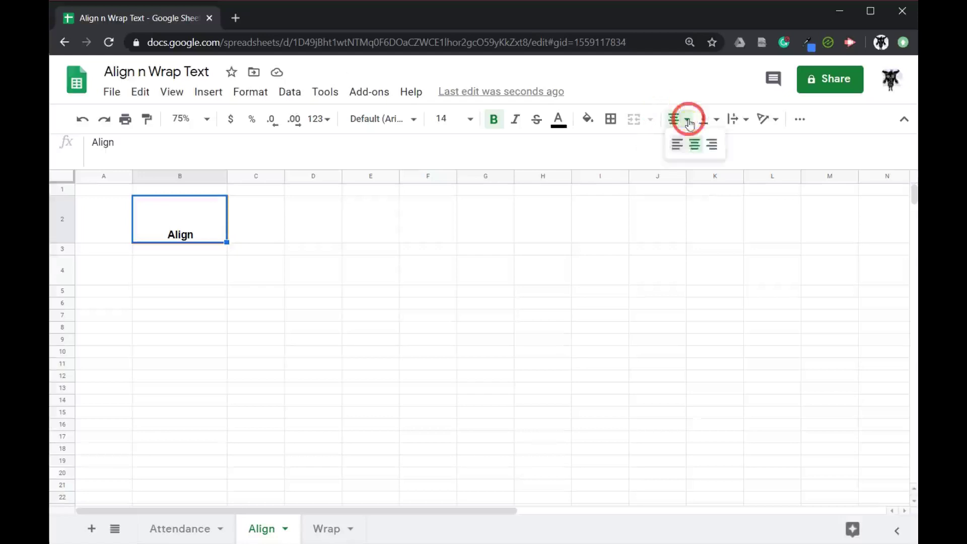
left_click(720, 146)
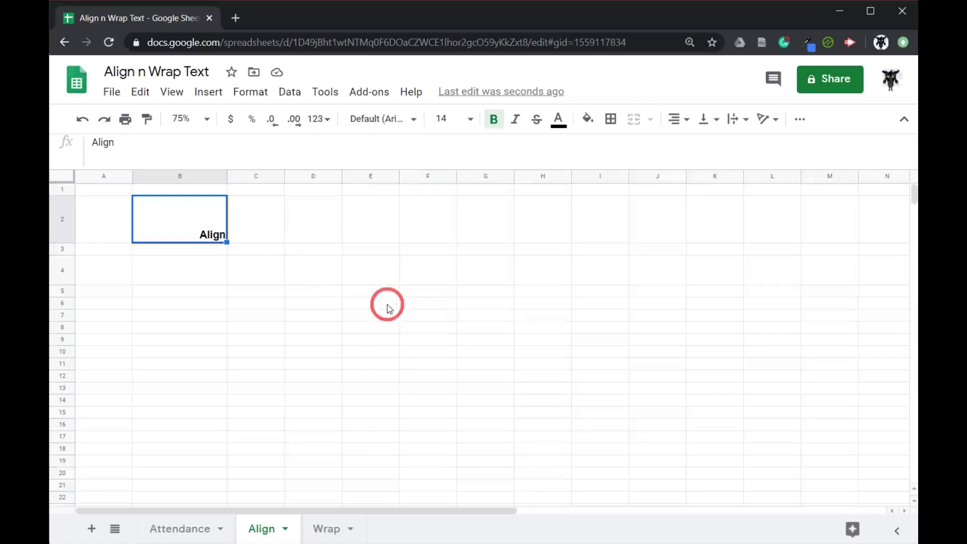
Cycle 'Align' through left, centre and right with shortcuts, ending horizontally centred
key("ctrl")
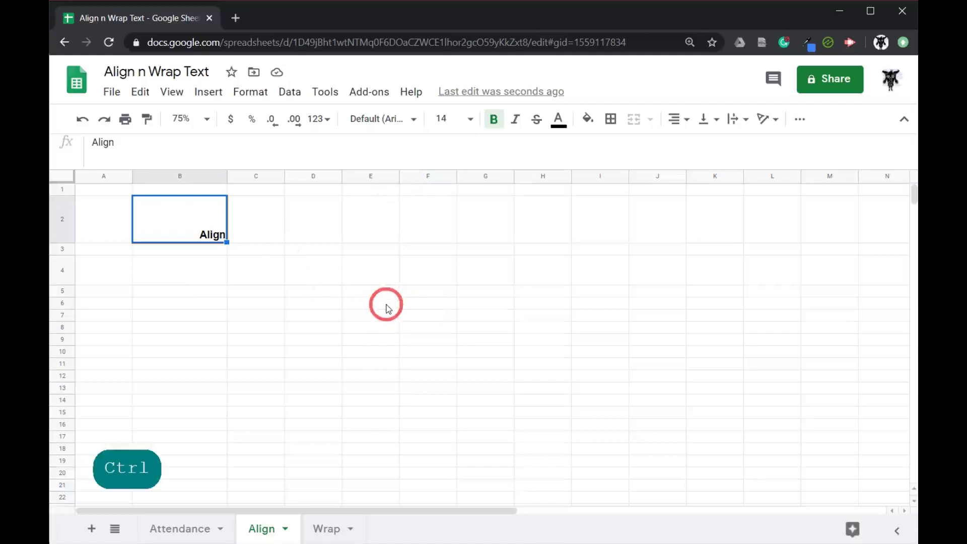
key("ctrl+shift+l")
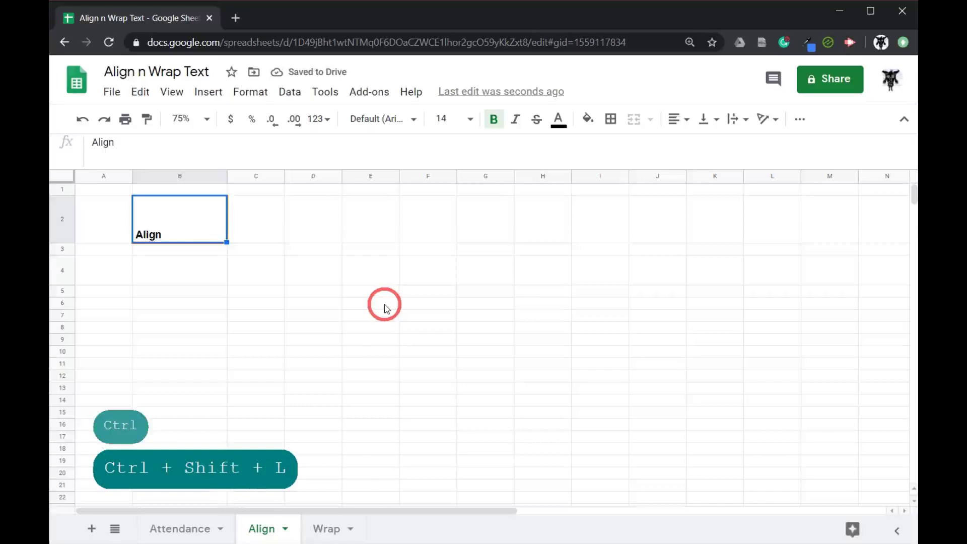
key("ctrl+shift+e")
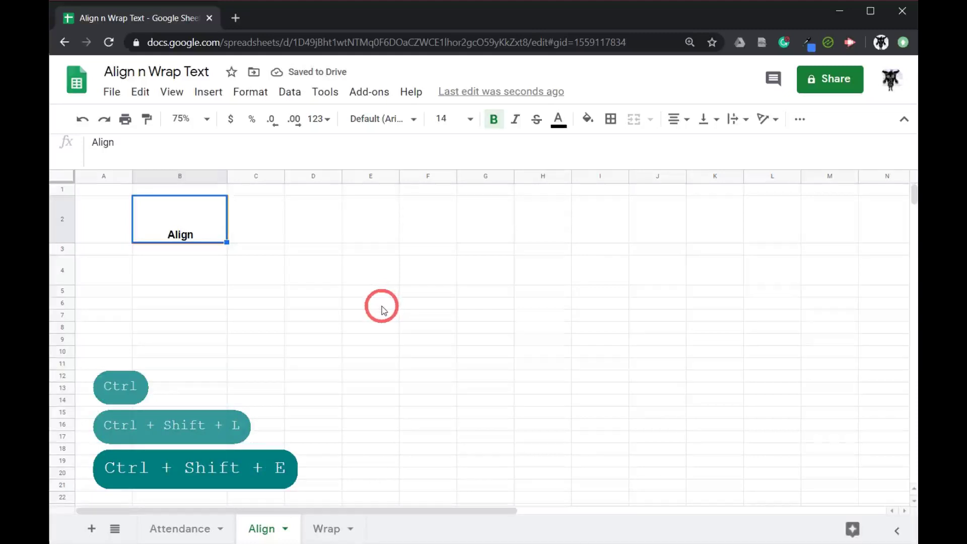
key("ctrl+shift+r")
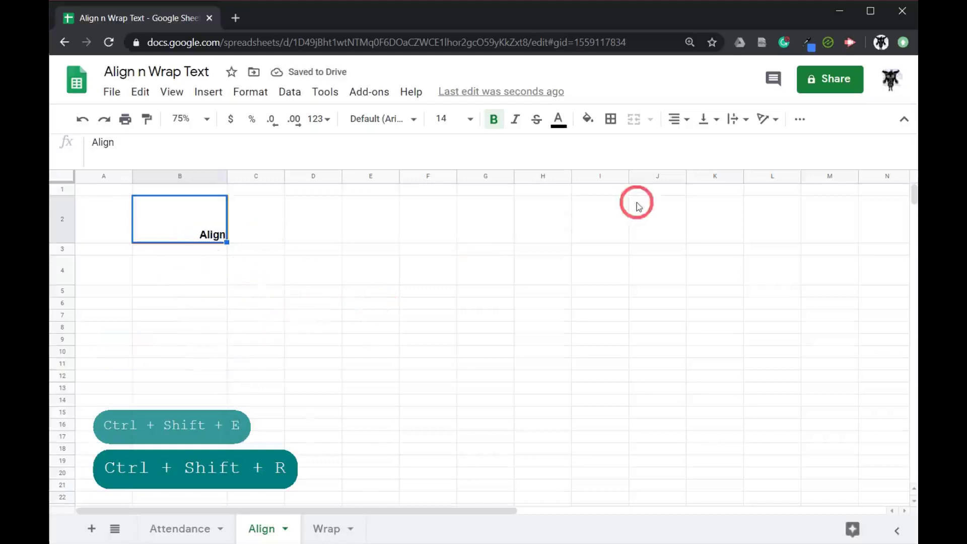
left_click(677, 120)
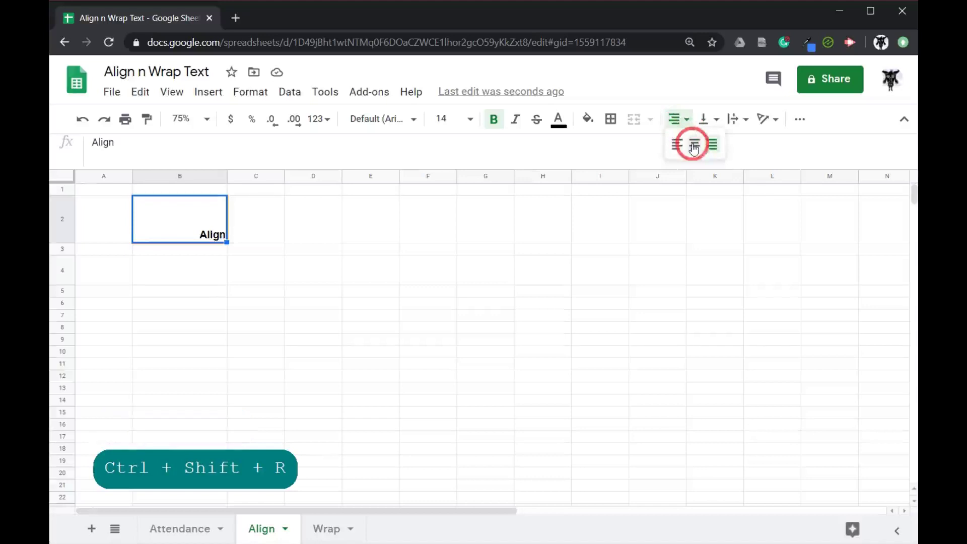
left_click(694, 146)
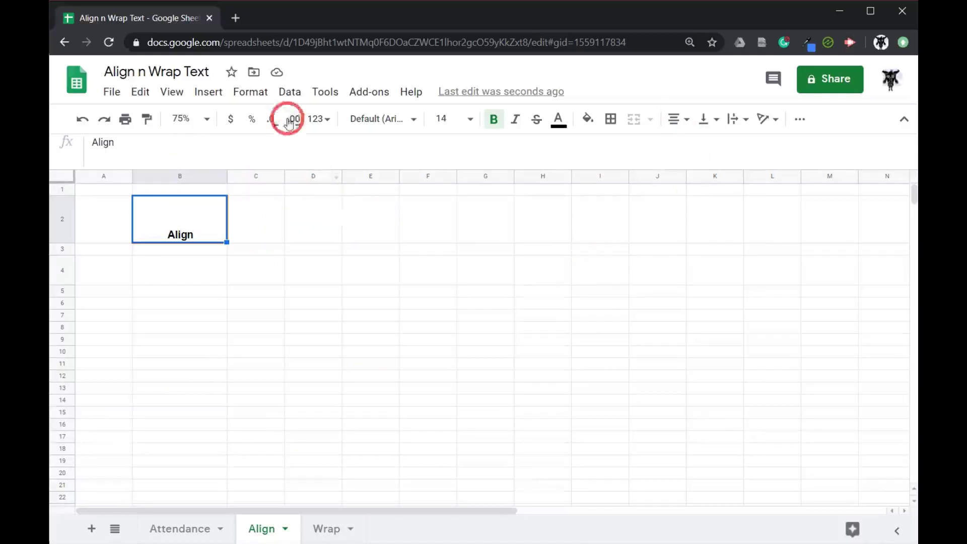
Set 'Align' in B2 to middle vertical alignment after trying top, then go to the Wrap sheet
left_click(261, 98)
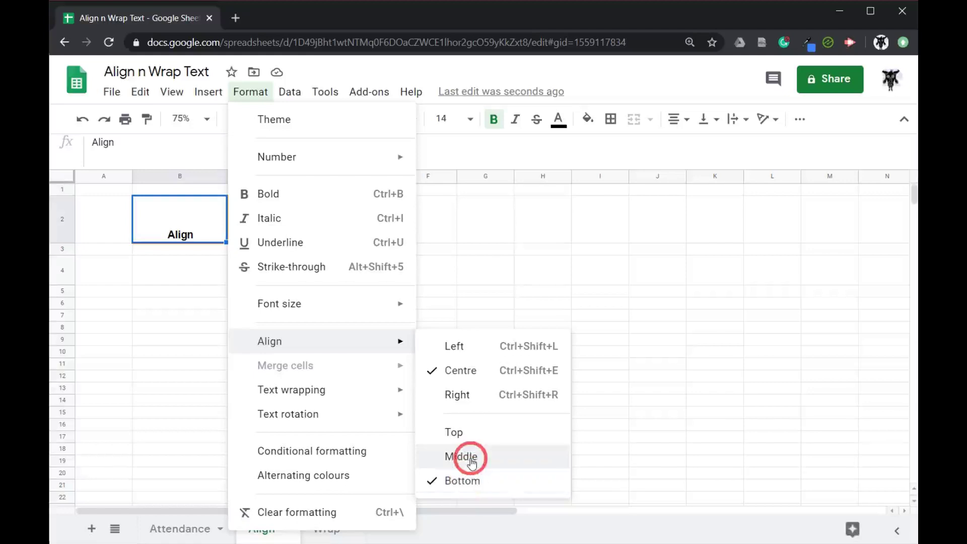
left_click(471, 459)
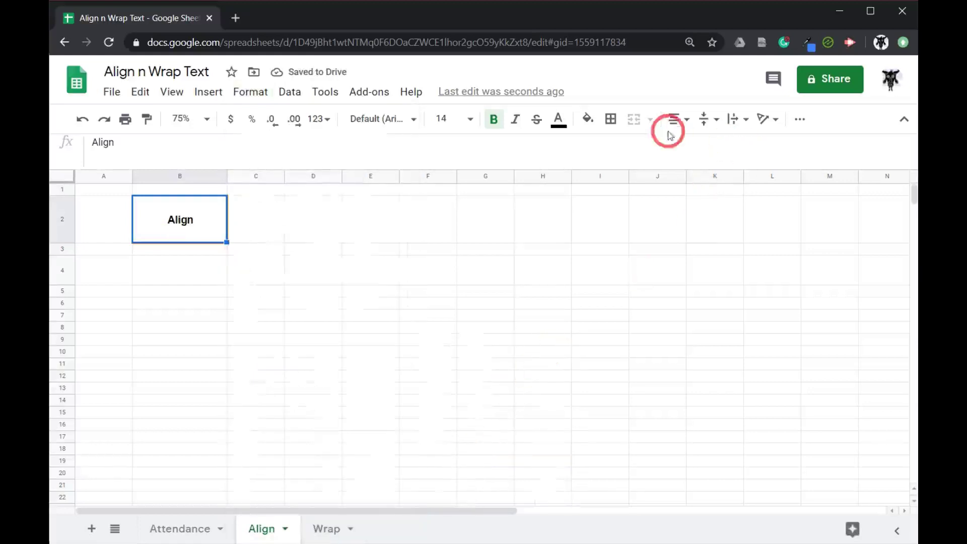
left_click(701, 121)
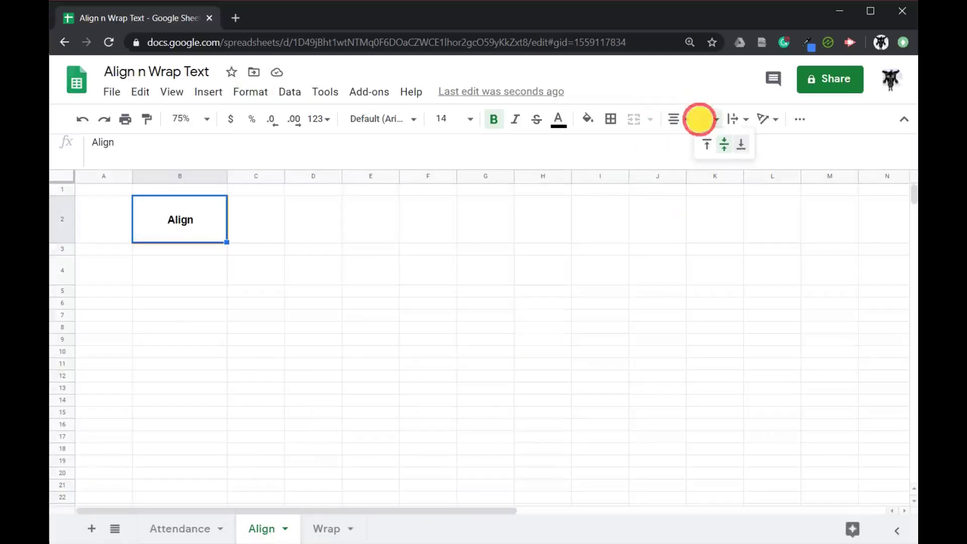
left_click(708, 146)
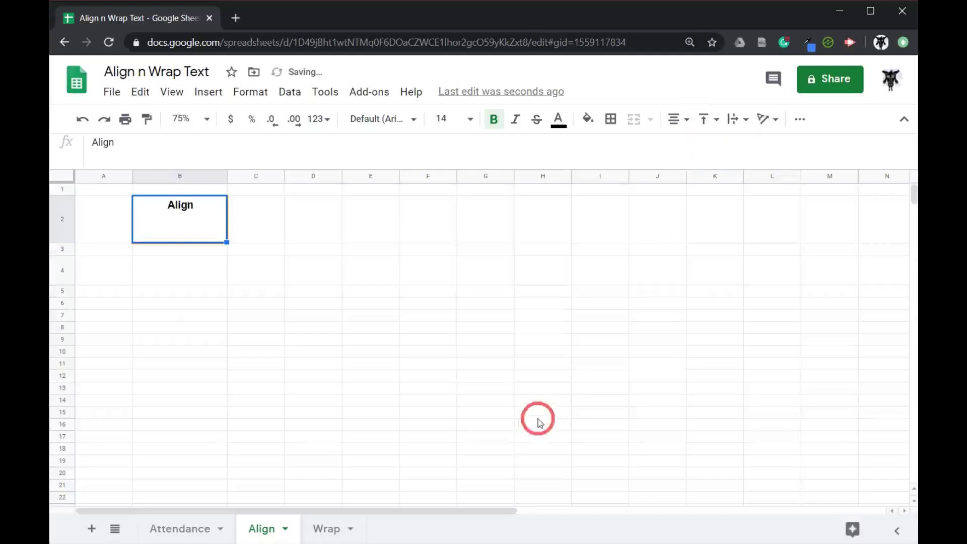
left_click(702, 119)
left_click(723, 145)
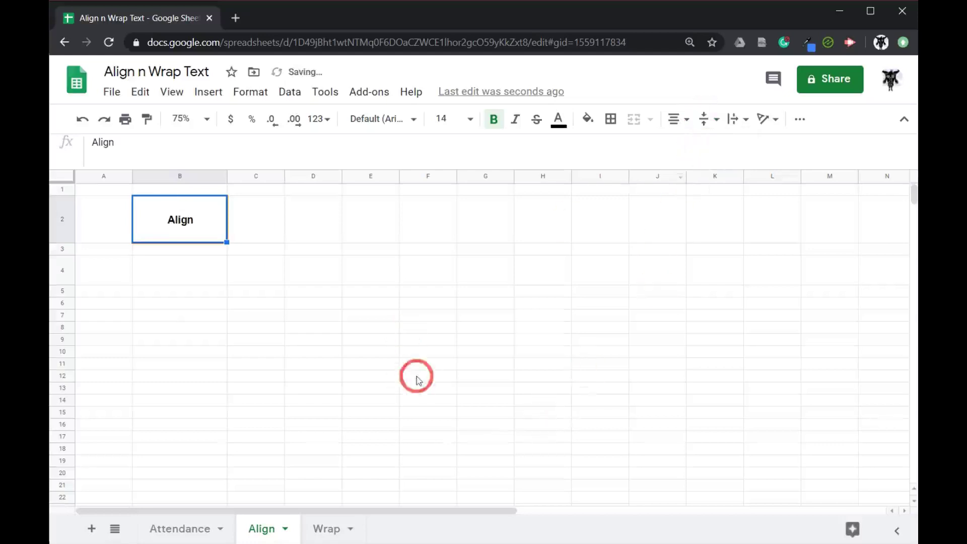
left_click(346, 272)
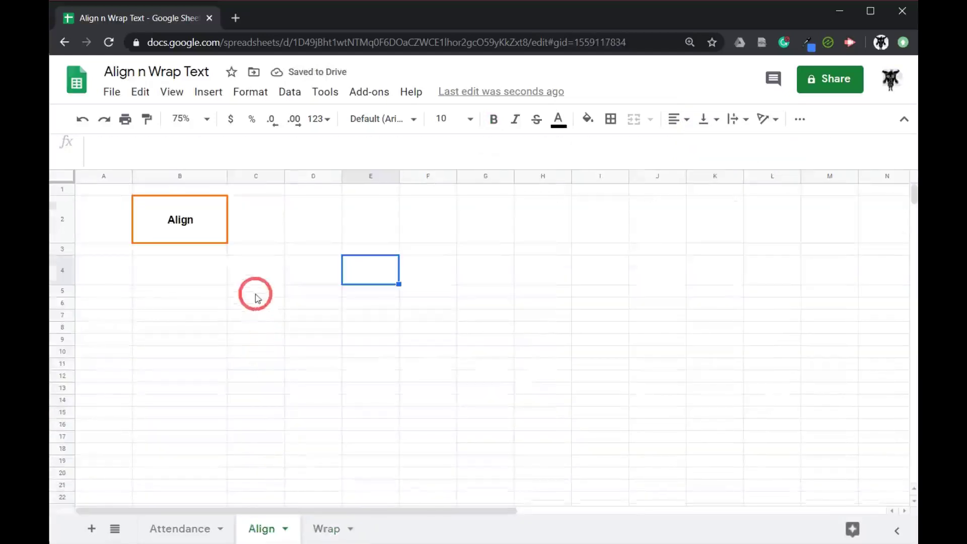
left_click(331, 535)
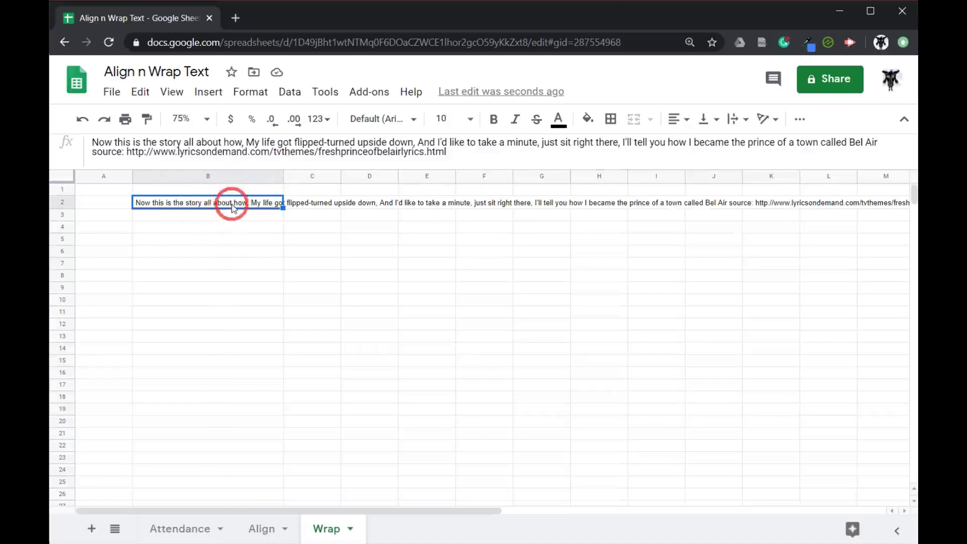
Apply Wrap text wrapping to the long lyric text in B2
left_click(259, 92)
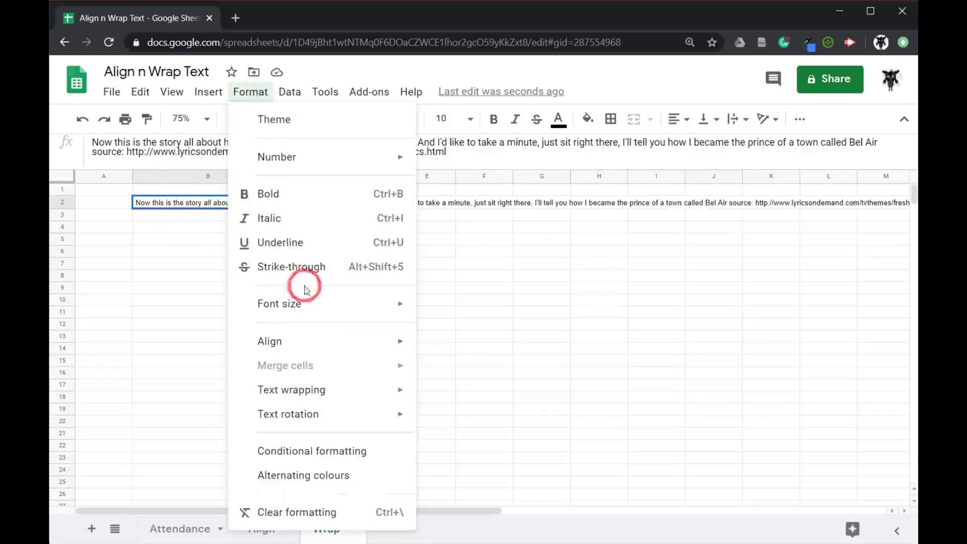
mouse_move(326, 391)
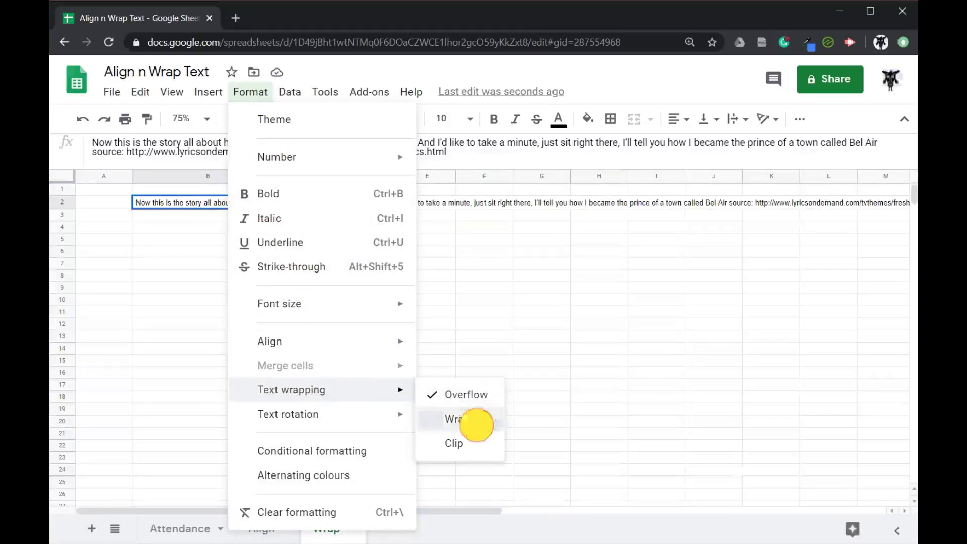
left_click(477, 427)
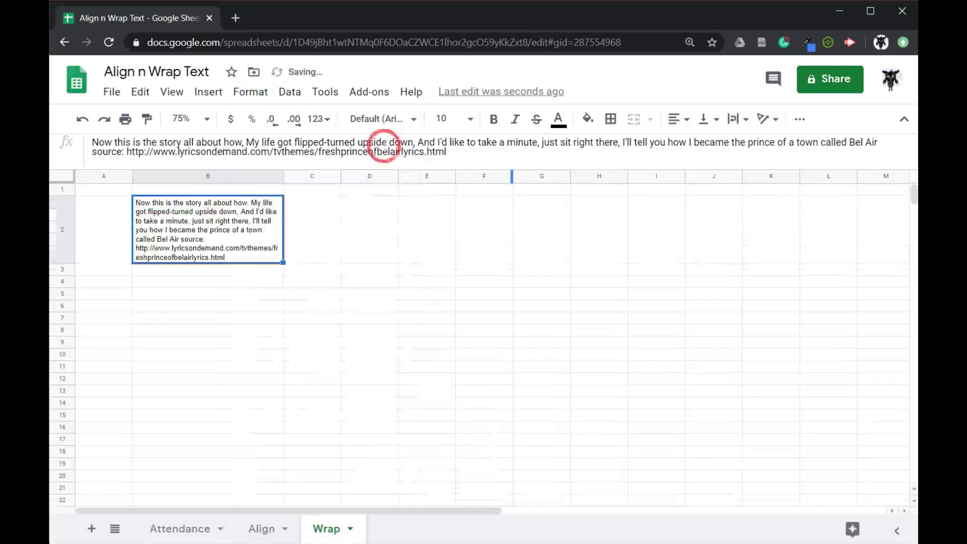
left_click(254, 93)
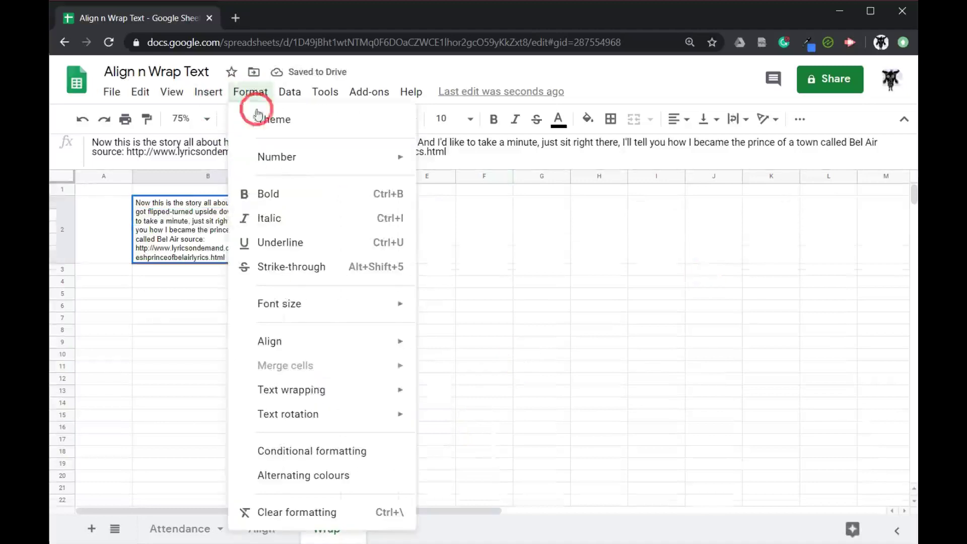
mouse_move(324, 386)
left_click(473, 401)
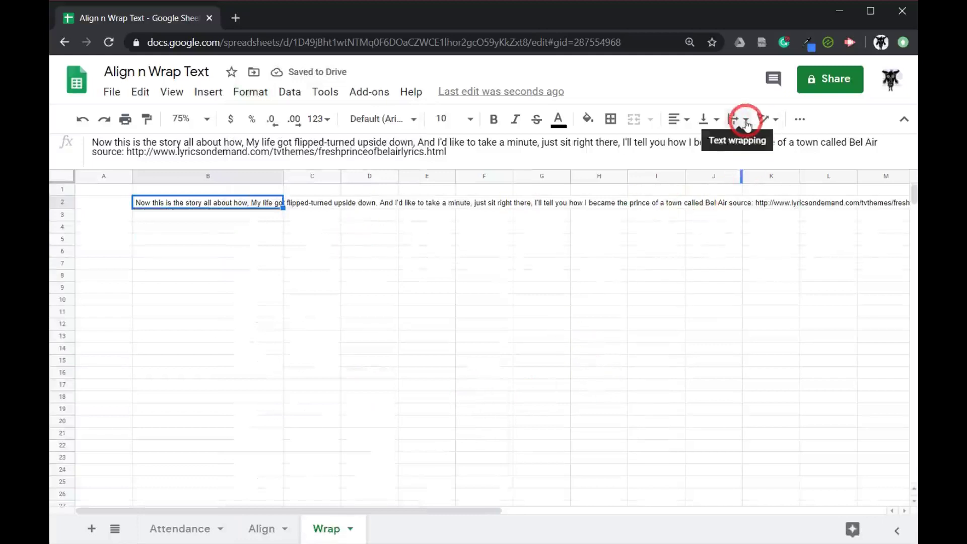
left_click(745, 125)
left_click(753, 144)
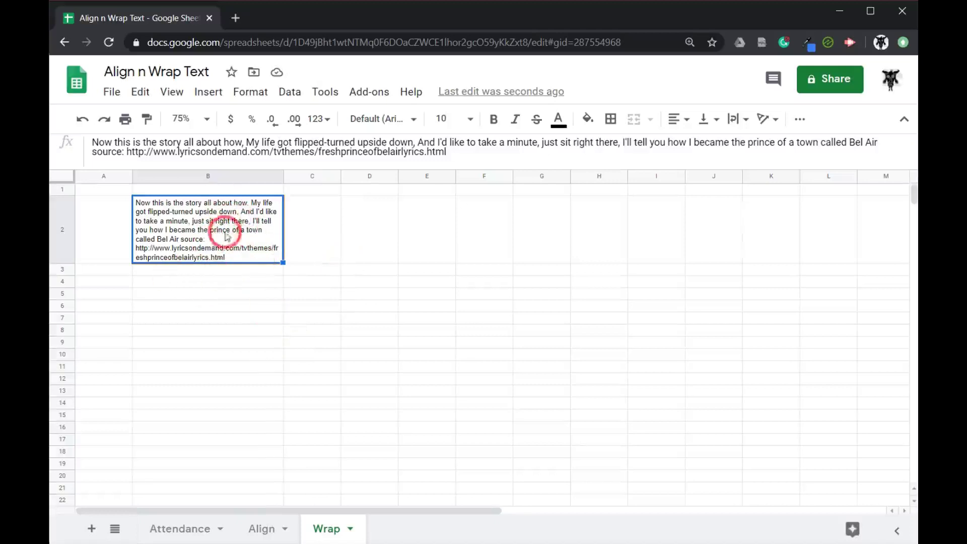
scroll(226, 236, "down", 10)
scroll(220, 268, "up", 15)
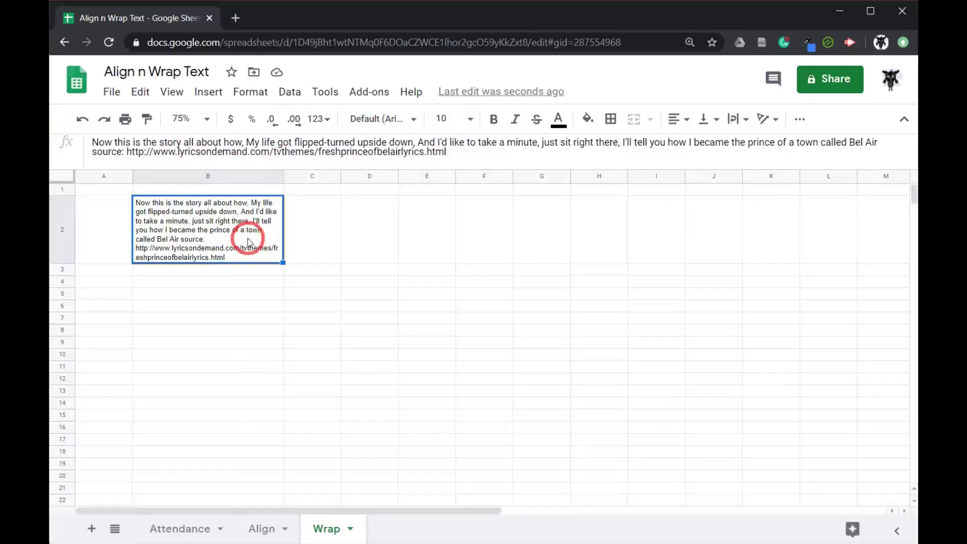
left_click(743, 120)
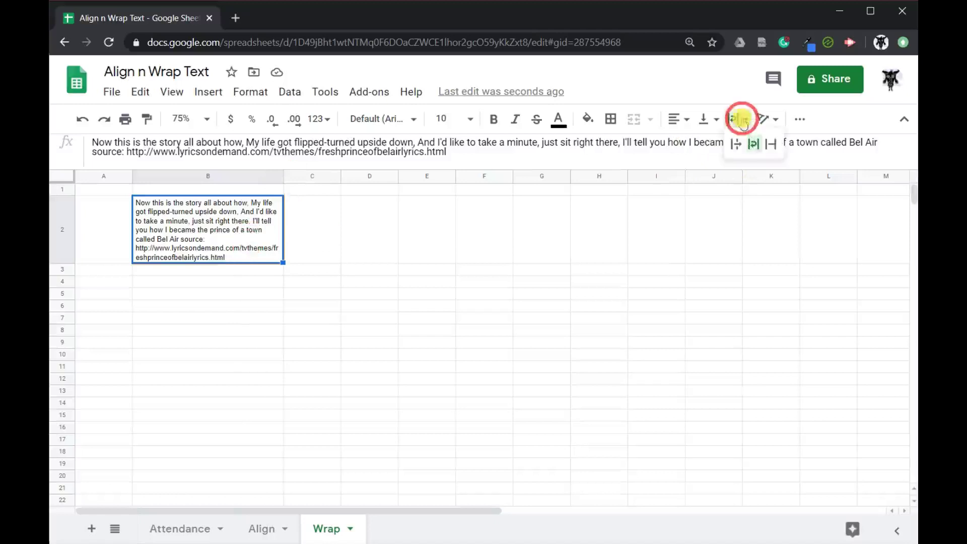
Switch B2's text wrapping to Clip and view the clipped lyrics
left_click(769, 145)
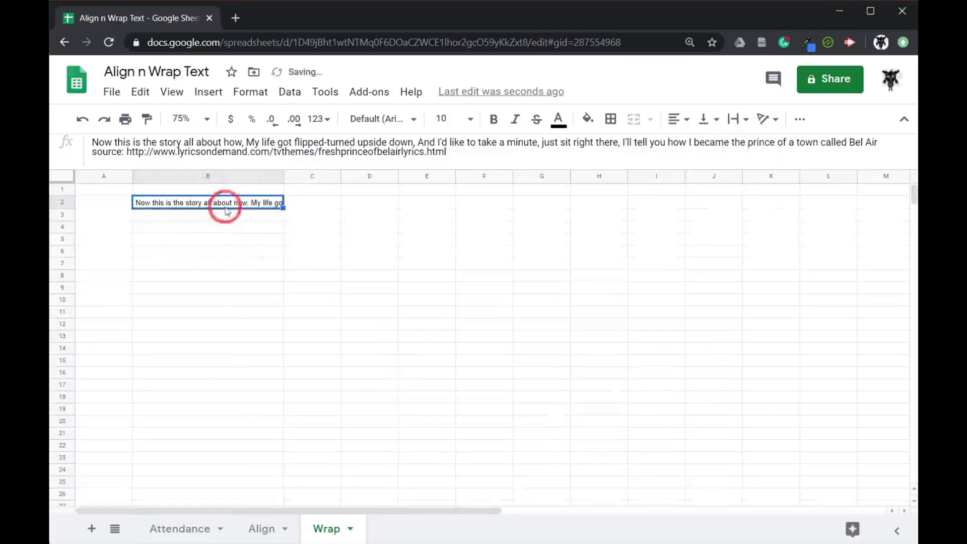
left_click(231, 224)
left_click(231, 203)
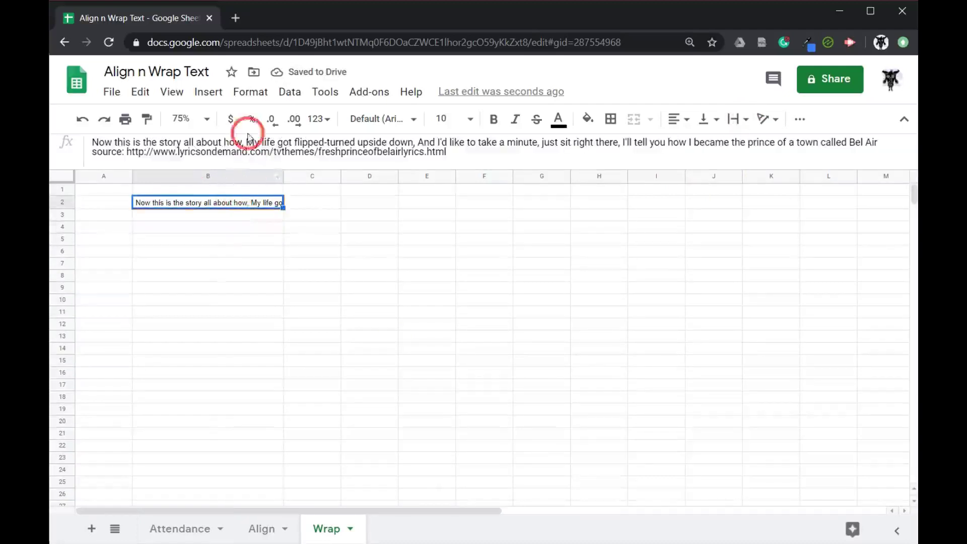
left_click(217, 239)
Restore Wrap text wrapping on B2, then go to the Attendance sheet
left_click(258, 202)
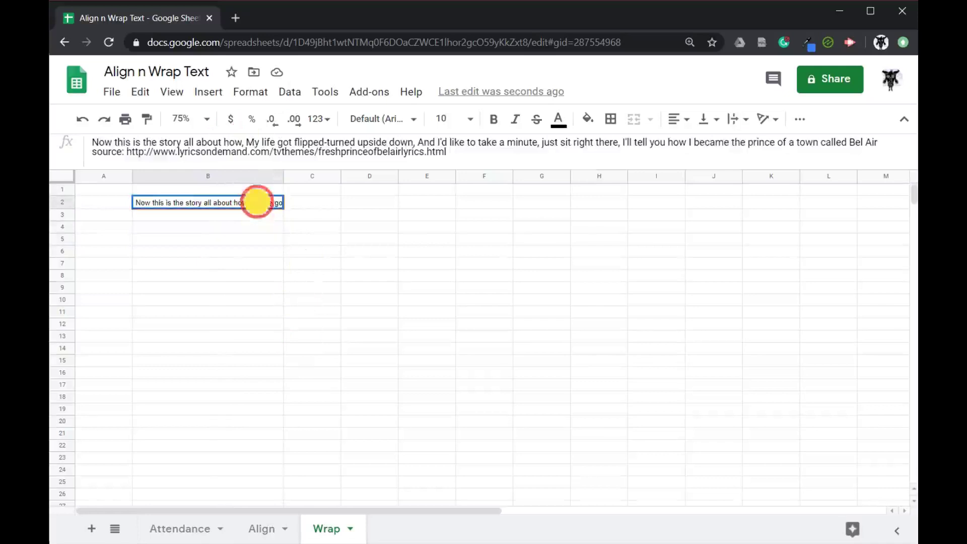
left_click(740, 119)
left_click(752, 144)
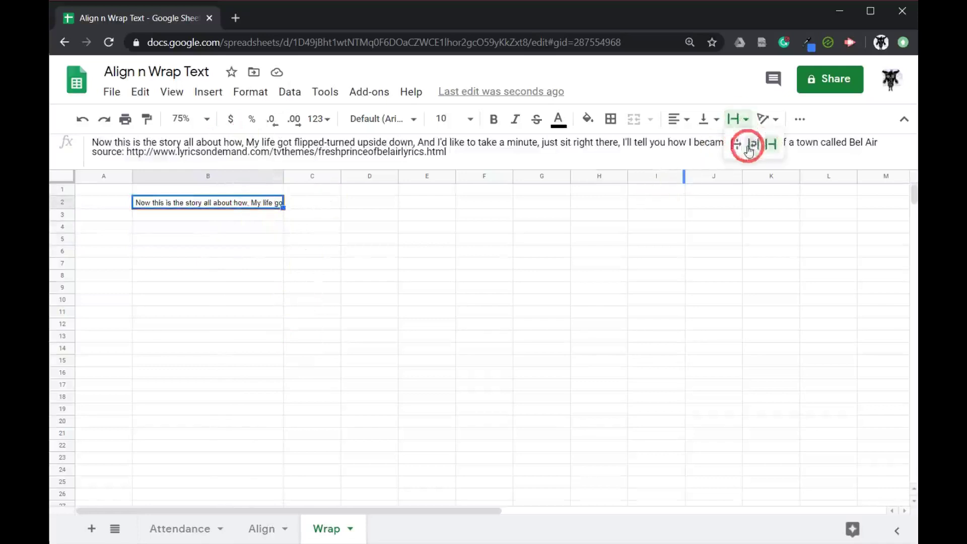
left_click(417, 304)
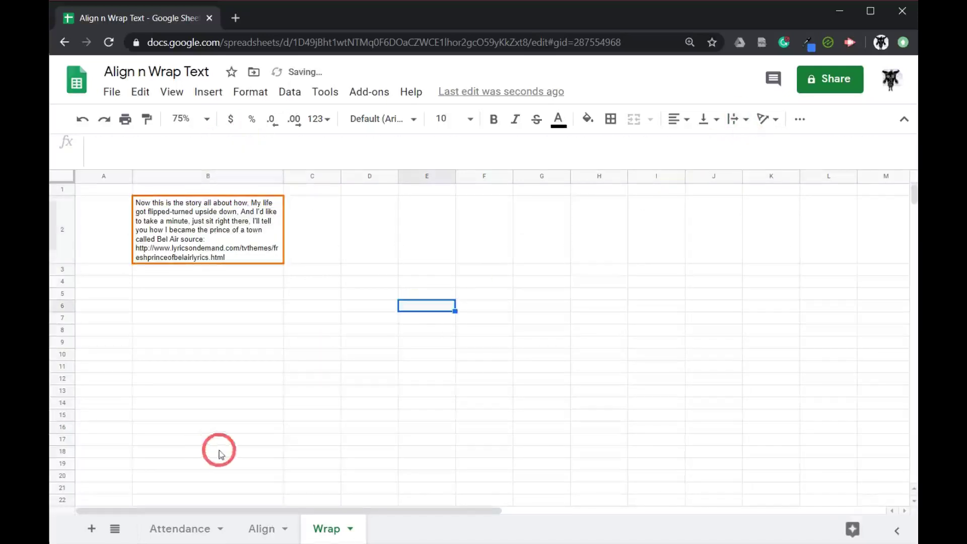
left_click(209, 534)
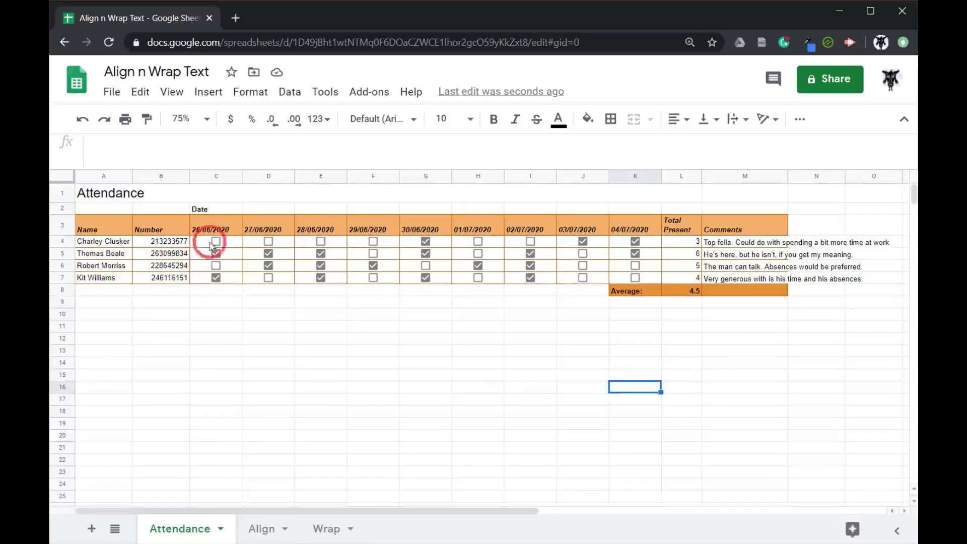
Centre the number in B4, then centre the whole range B4:B7 horizontally
left_click(163, 243)
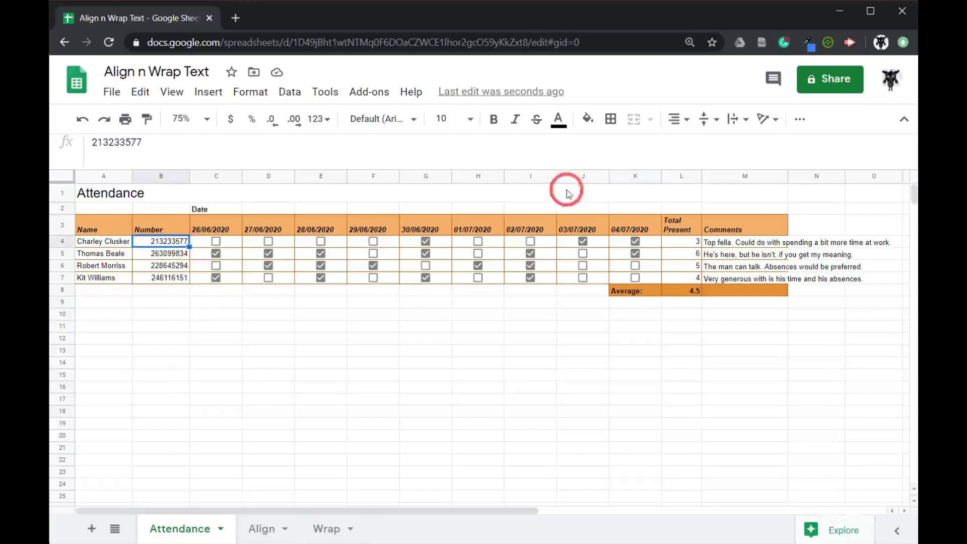
left_click(684, 119)
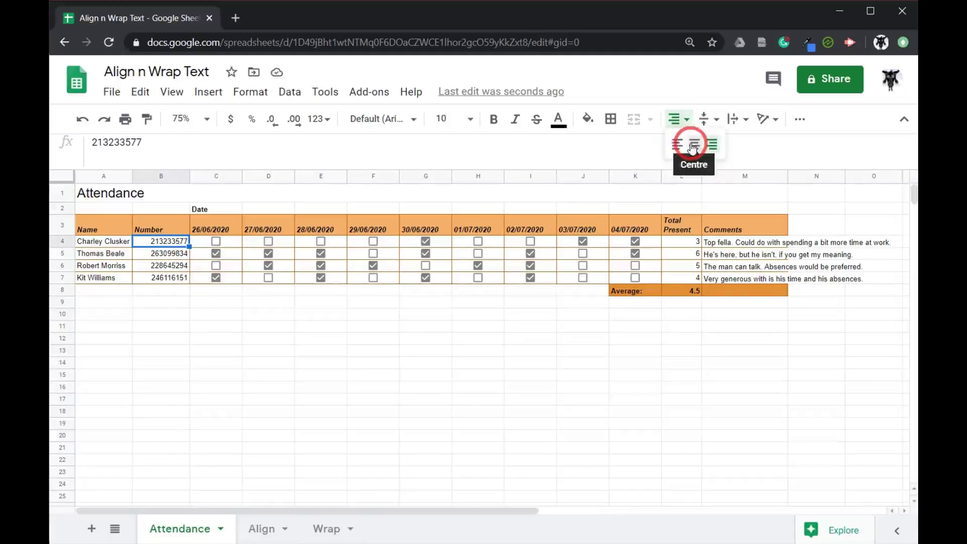
left_click(692, 145)
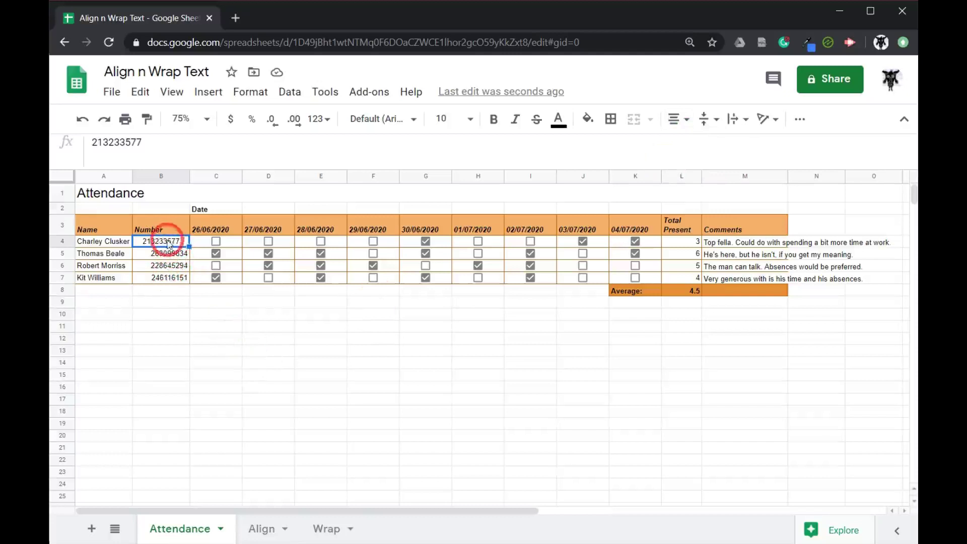
left_click_drag(168, 241, 164, 276)
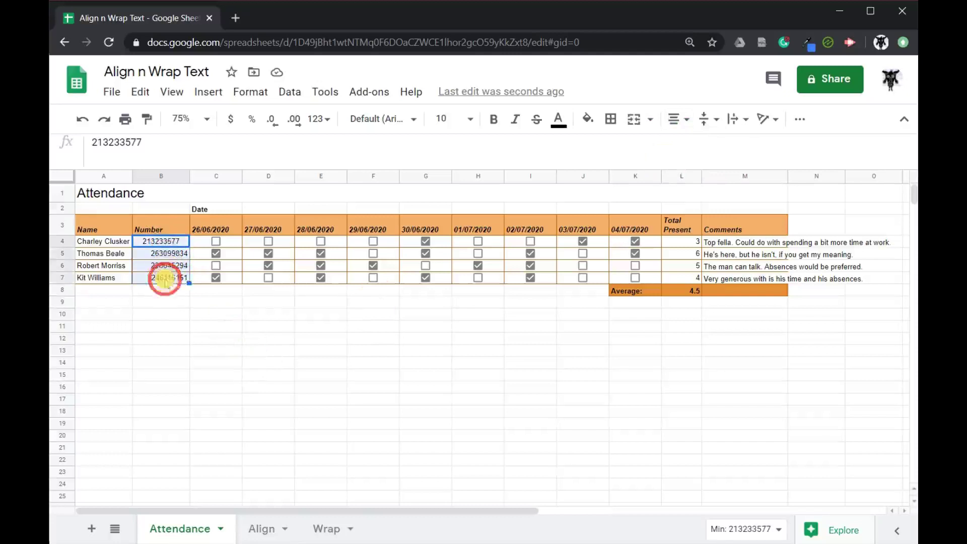
left_click(251, 92)
mouse_move(288, 343)
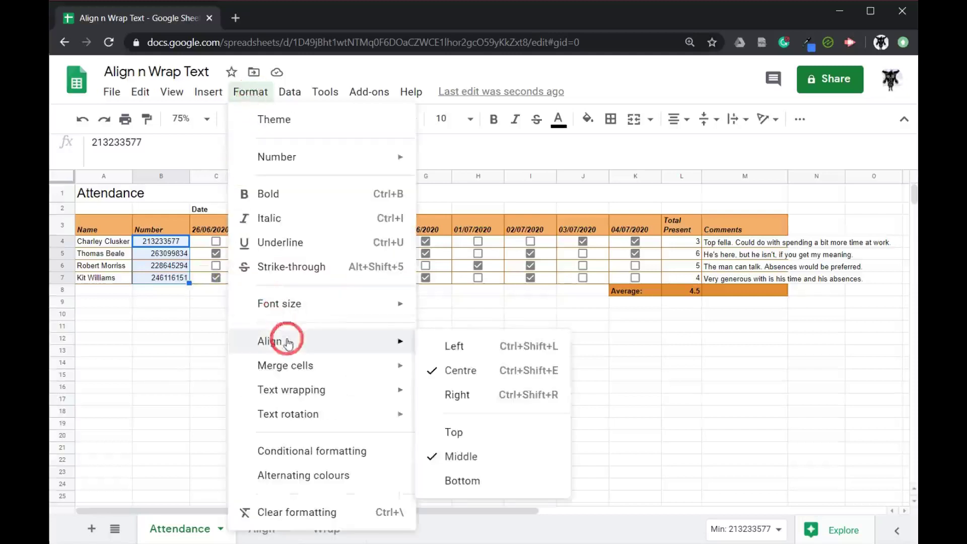
left_click(459, 370)
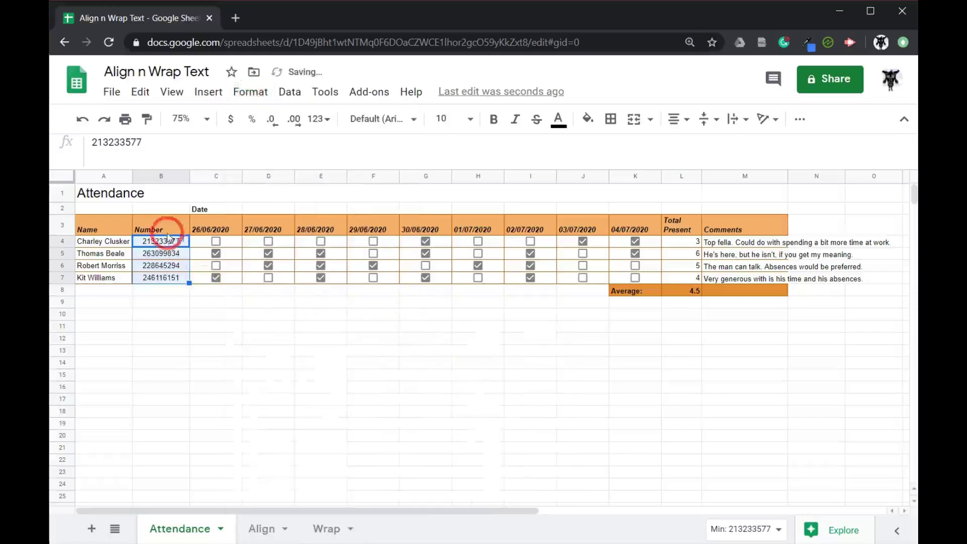
left_click(233, 363)
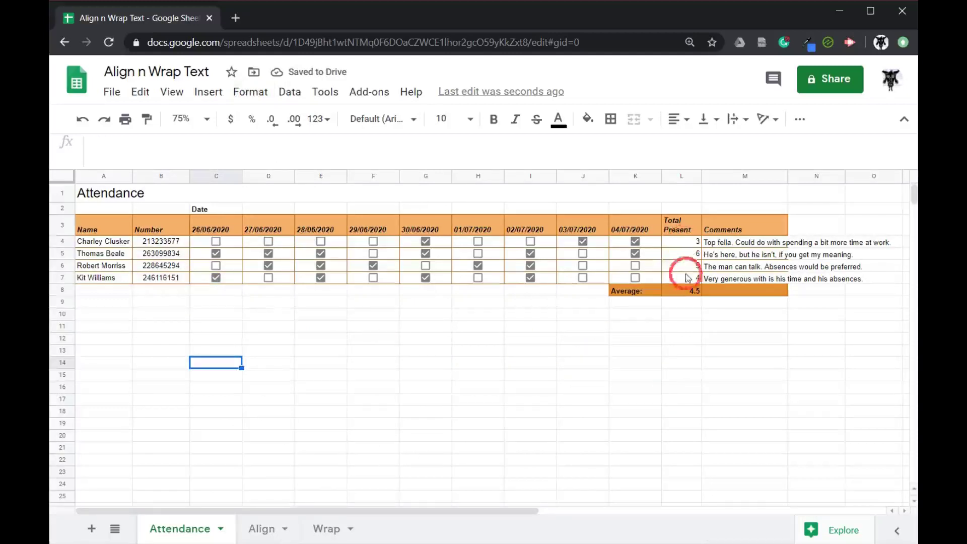
Centre the Total Present counts and the 4.5 average in L4:L8
left_click(687, 246)
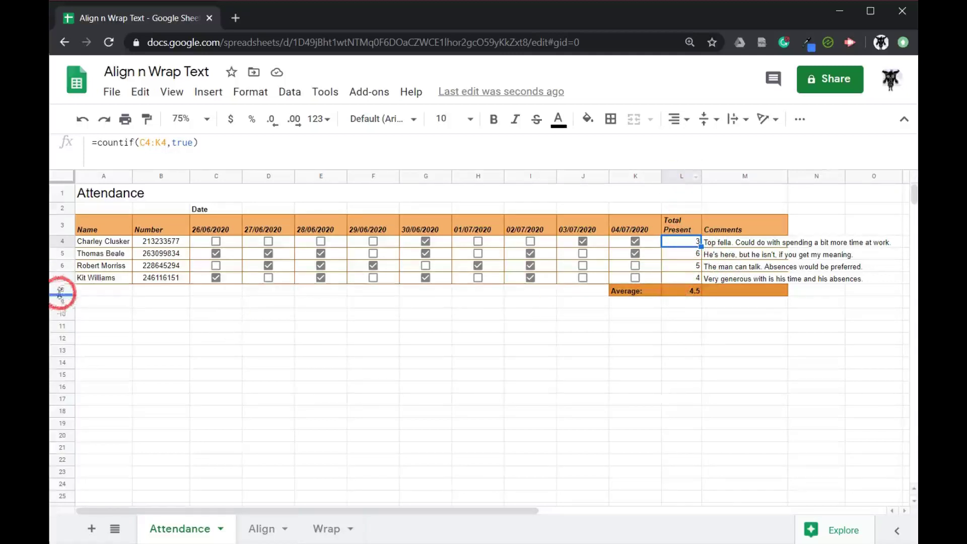
left_click(681, 291, "shift")
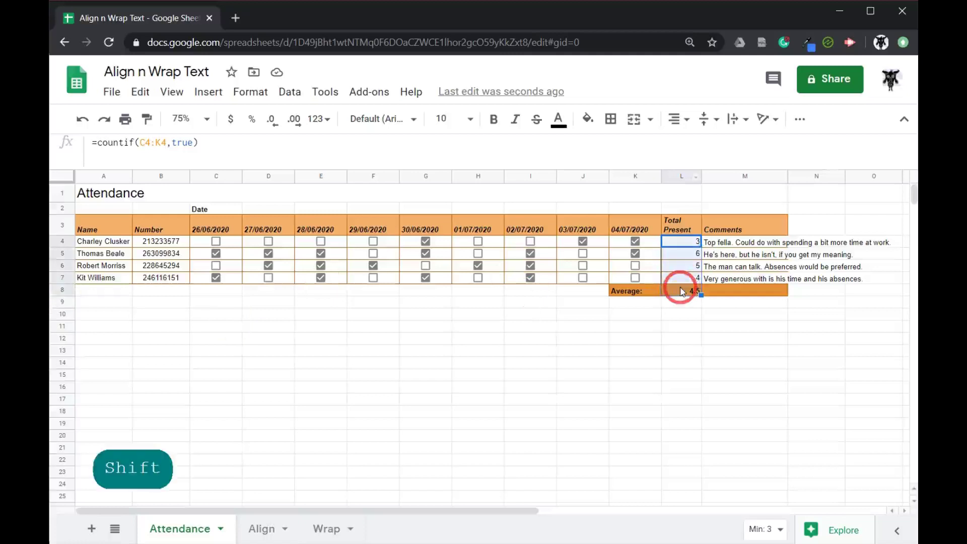
left_click(687, 121)
left_click(695, 145)
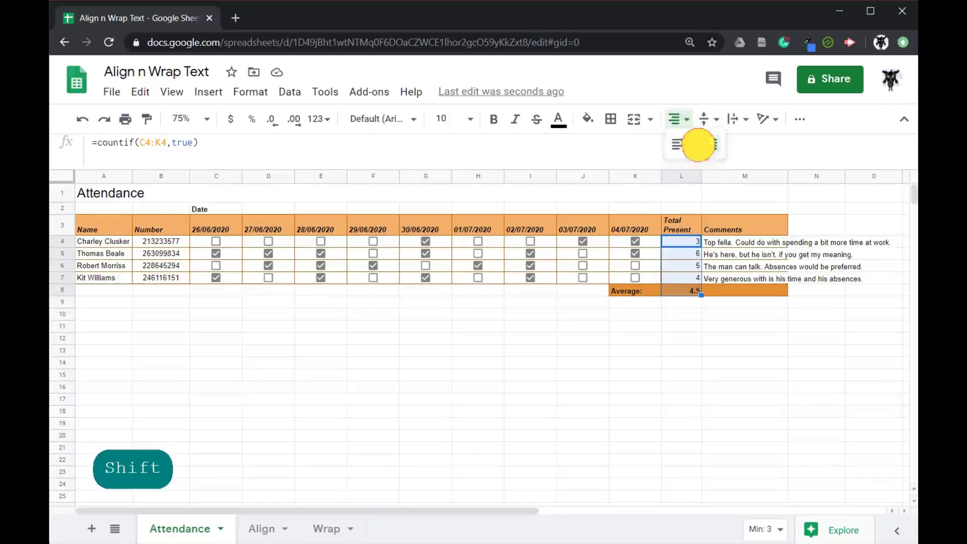
left_click(685, 350)
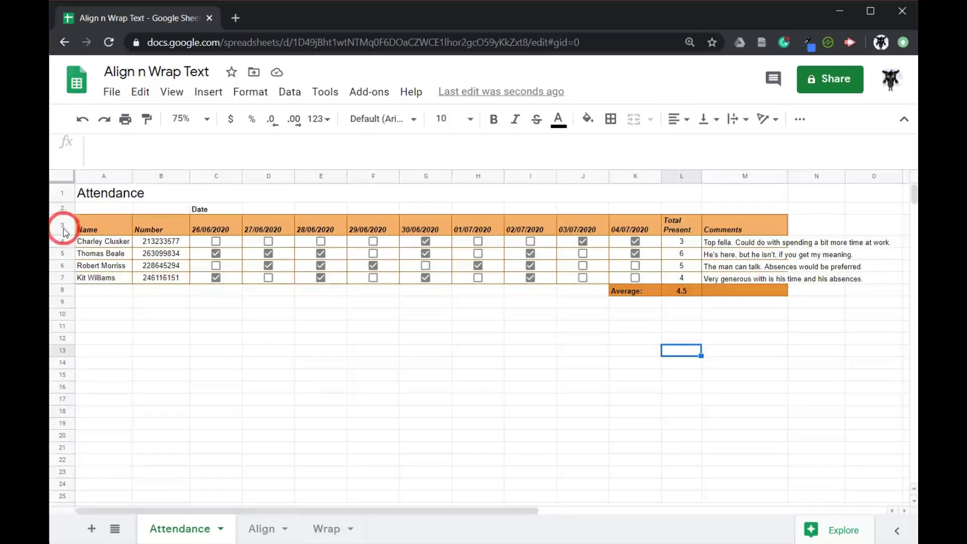
Centre the row 3 headers, Name through Comments, horizontally
left_click(62, 227)
mouse_move(59, 211)
left_mouse_down()
mouse_move(64, 177)
mouse_move(63, 251)
mouse_move(63, 180)
mouse_move(60, 217)
left_mouse_up()
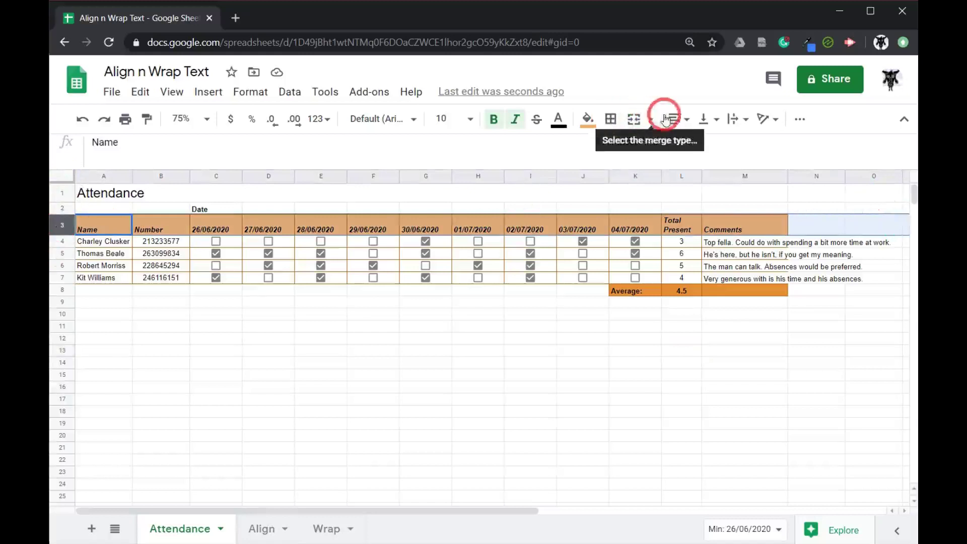
left_click(250, 91)
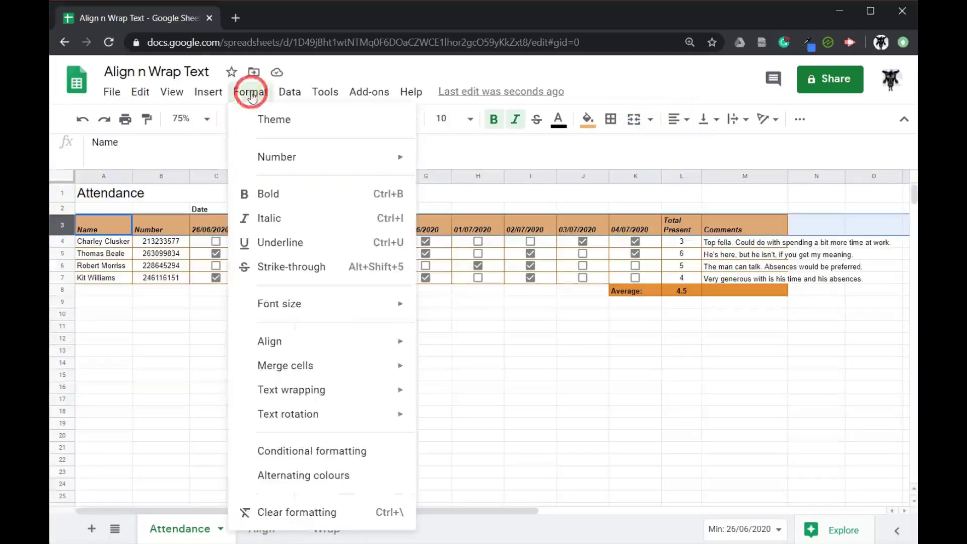
mouse_move(326, 340)
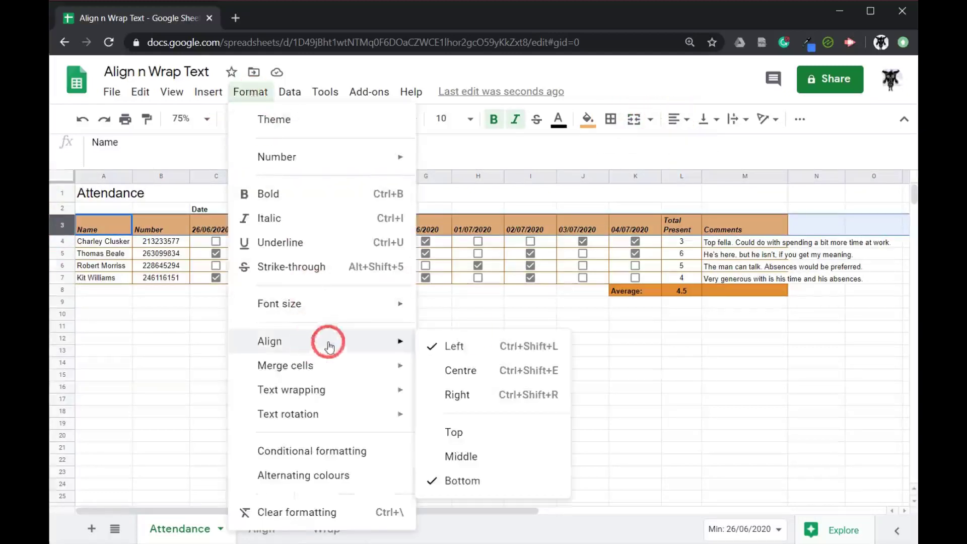
left_click(474, 371)
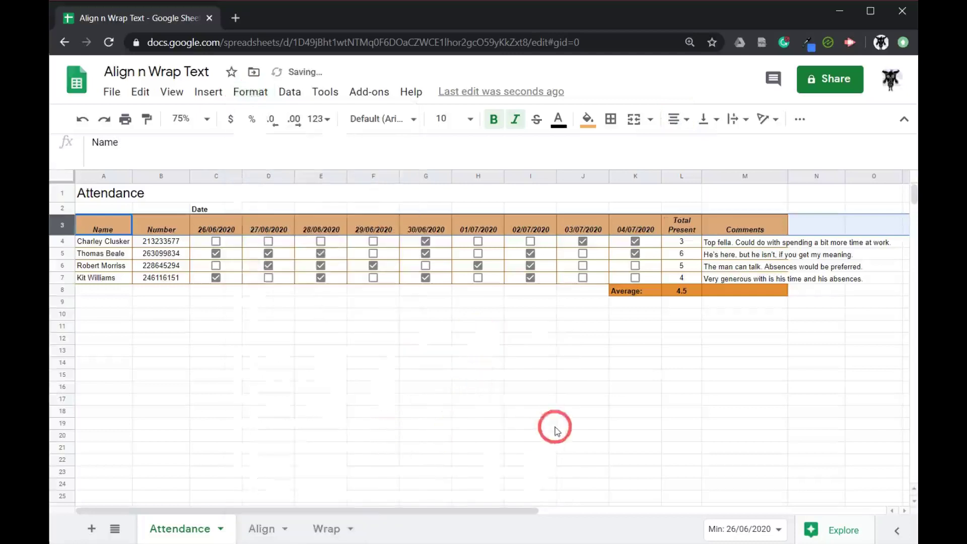
left_click(537, 423)
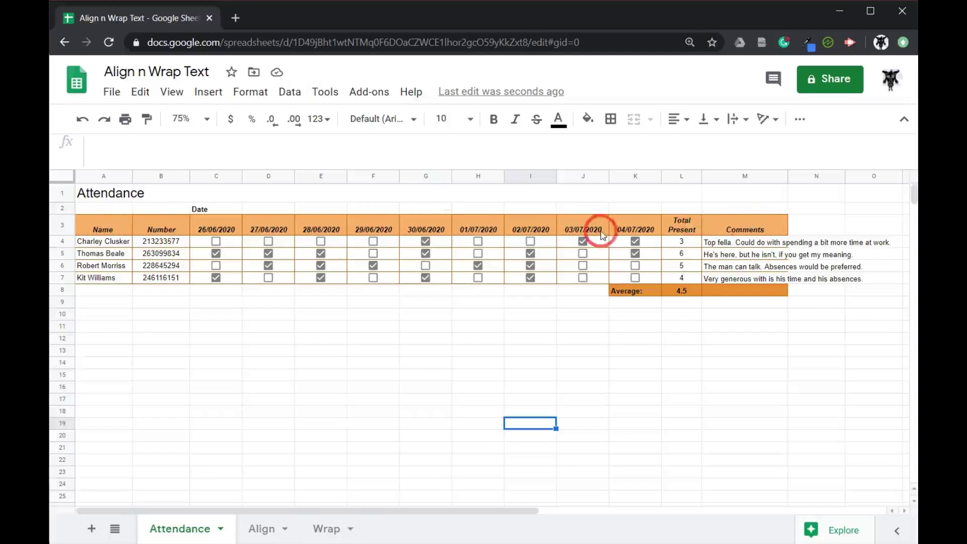
Give header row 3 Middle vertical alignment so labels sit mid-height
left_click(715, 121)
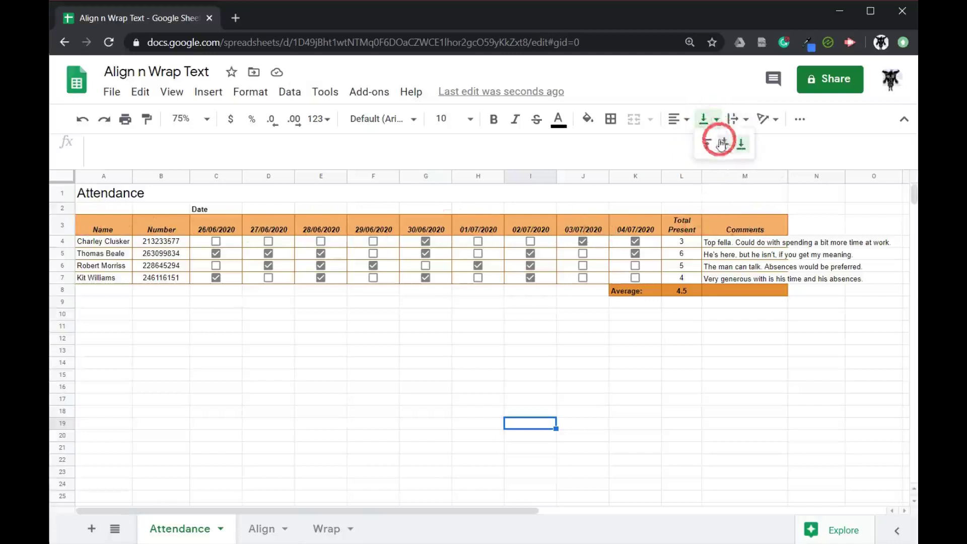
left_click(717, 143)
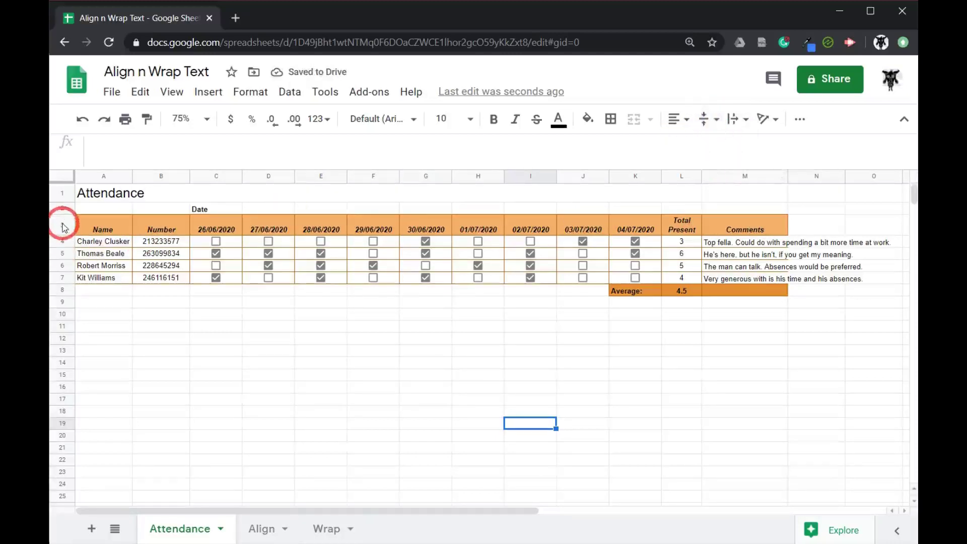
left_click(62, 222)
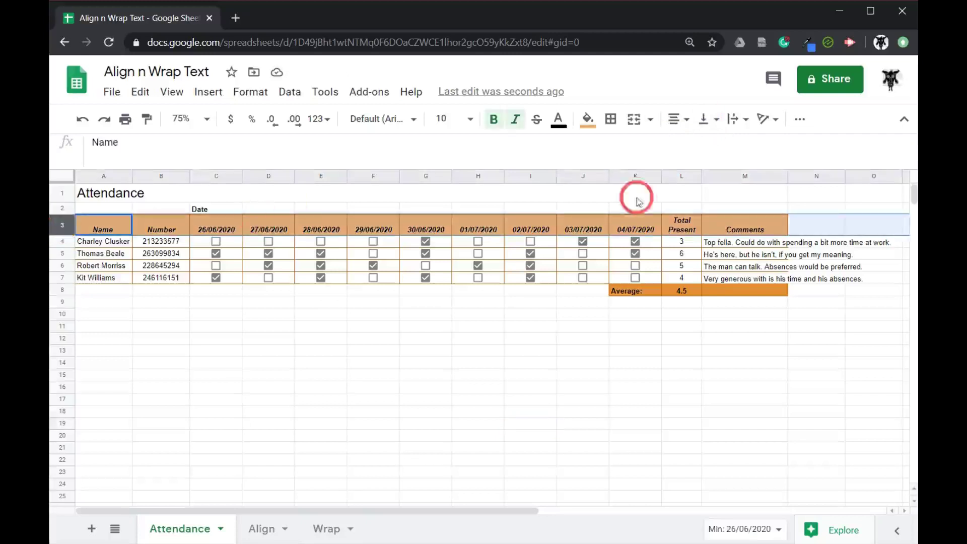
left_click(704, 121)
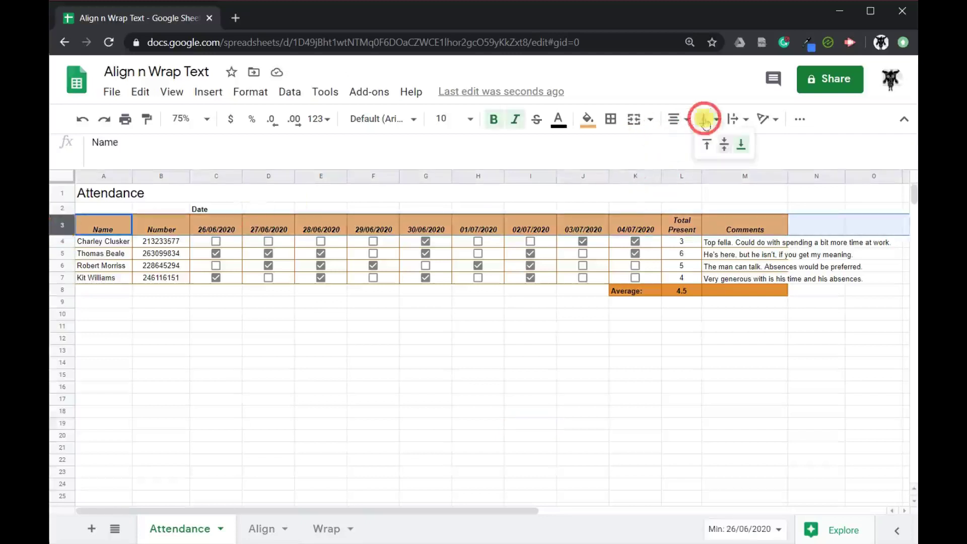
left_click(720, 142)
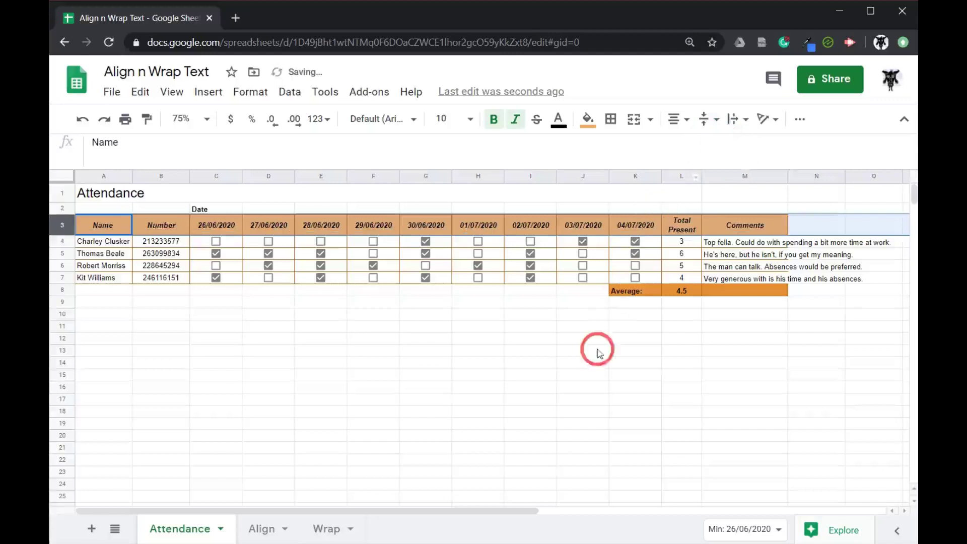
left_click(584, 363)
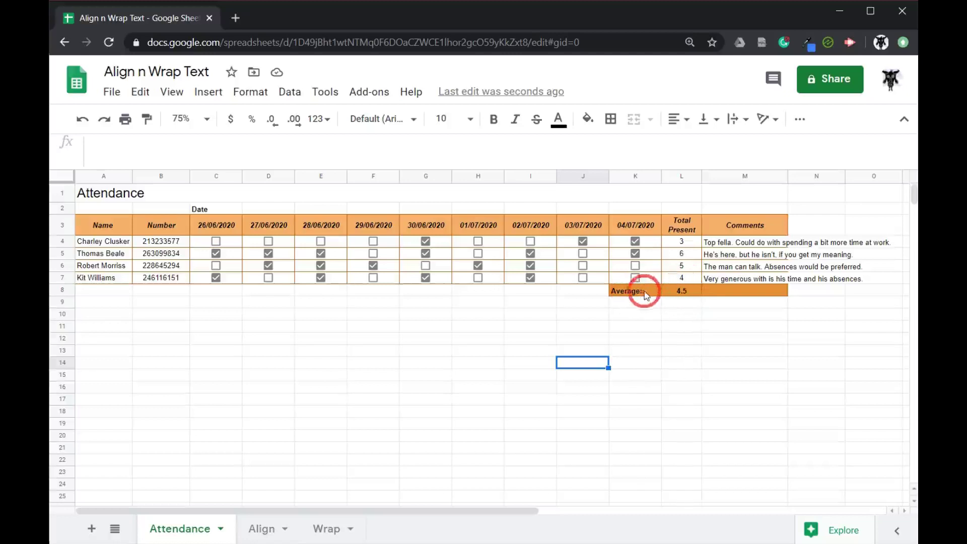
Right-align the 'Average:' label in cell K8 beside the 4.5 value
left_click(640, 293)
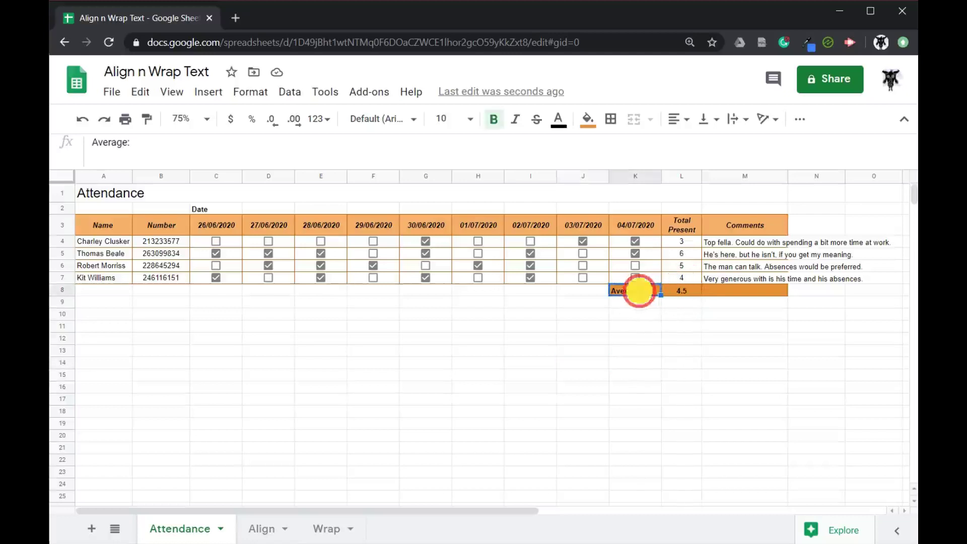
left_click(681, 119)
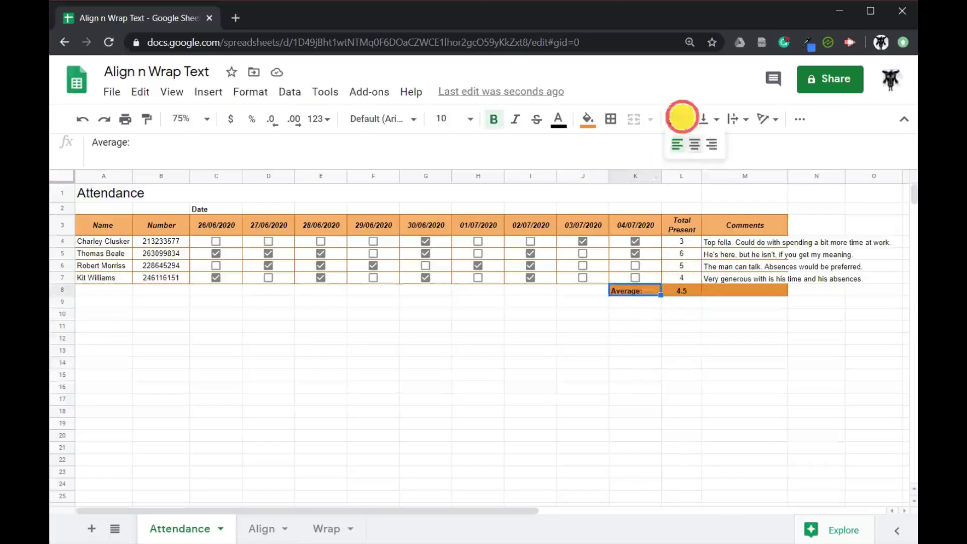
left_click(712, 143)
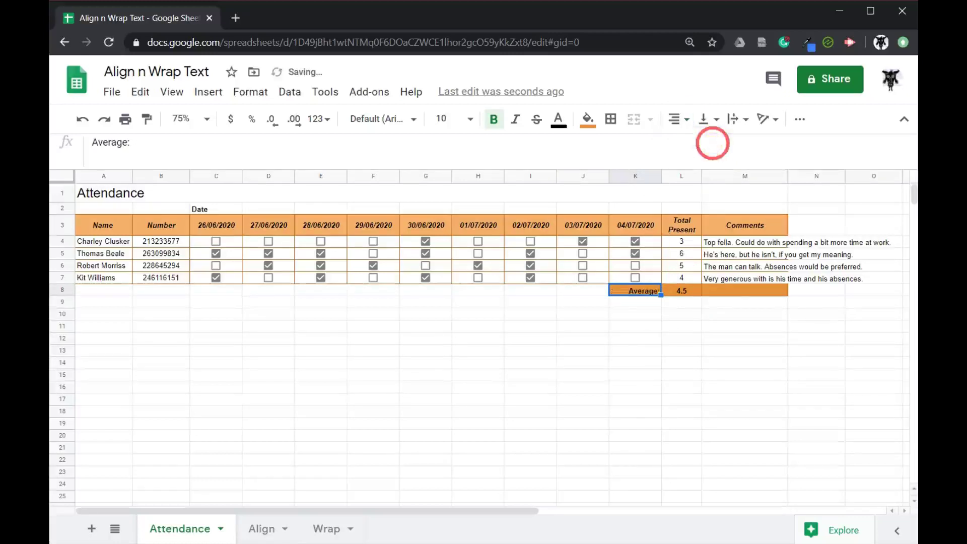
left_click(728, 350)
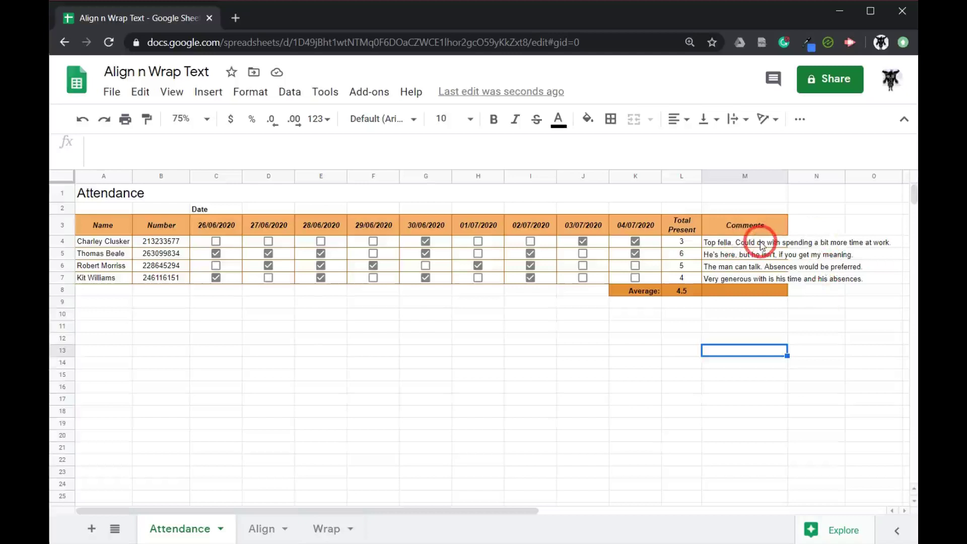
Apply Wrap text wrapping to the four comments in M4:M7
left_click(762, 246)
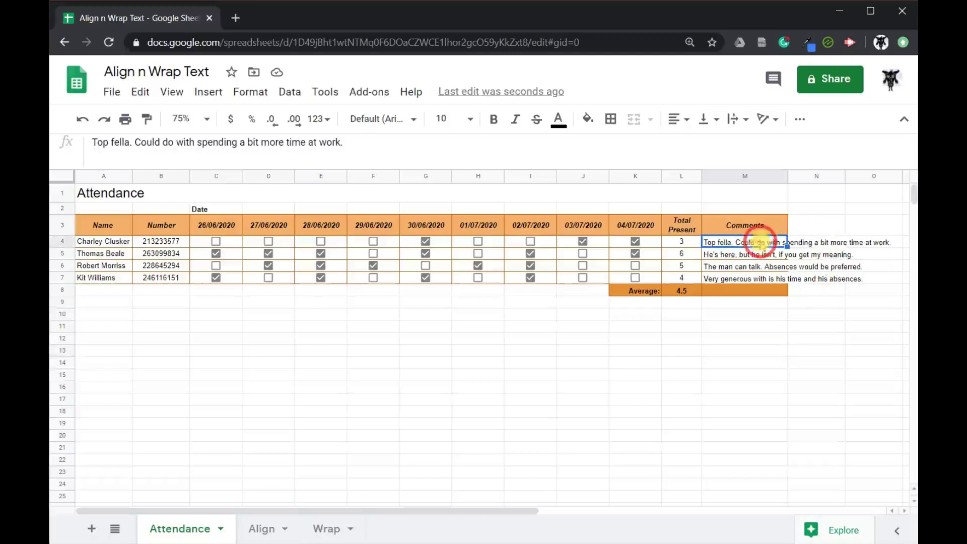
left_click(756, 281, "shift")
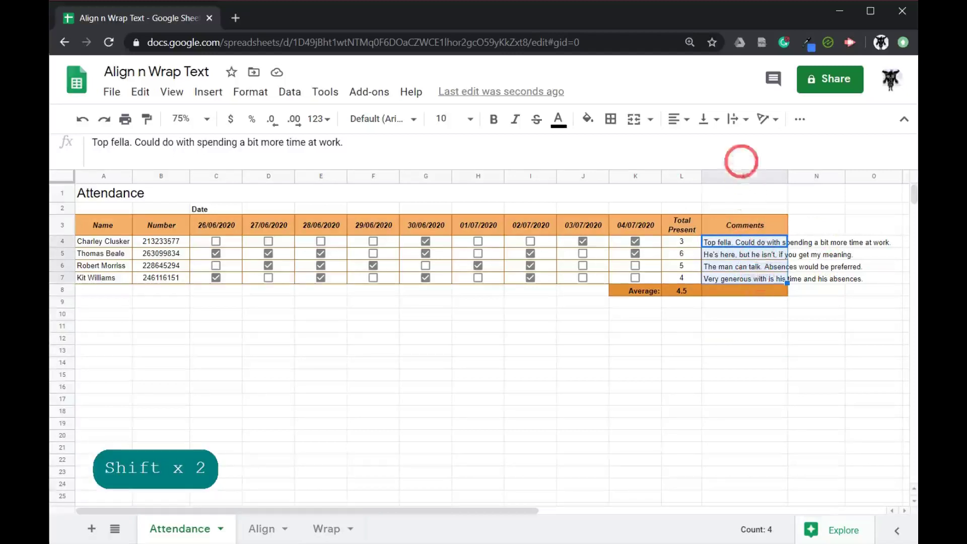
left_click(736, 120)
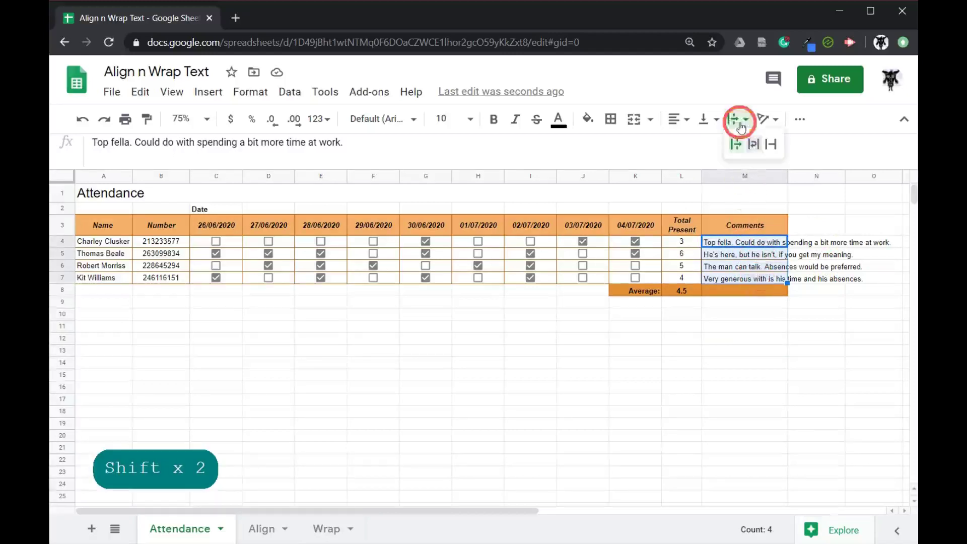
left_click(749, 138)
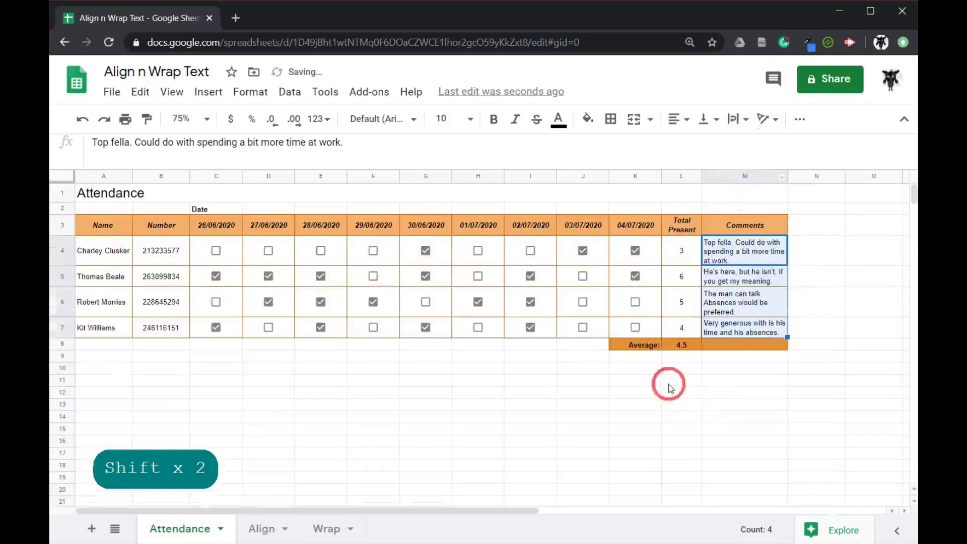
left_click(427, 431)
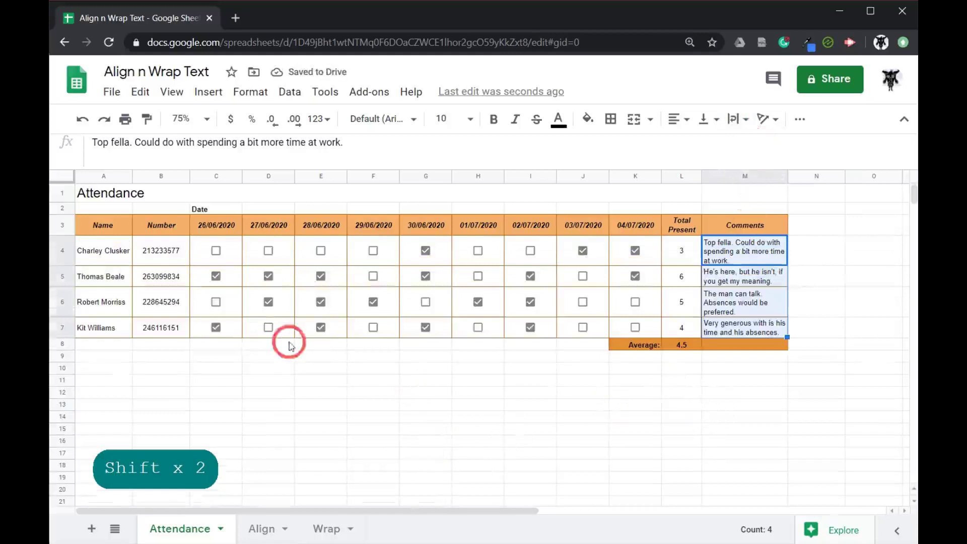